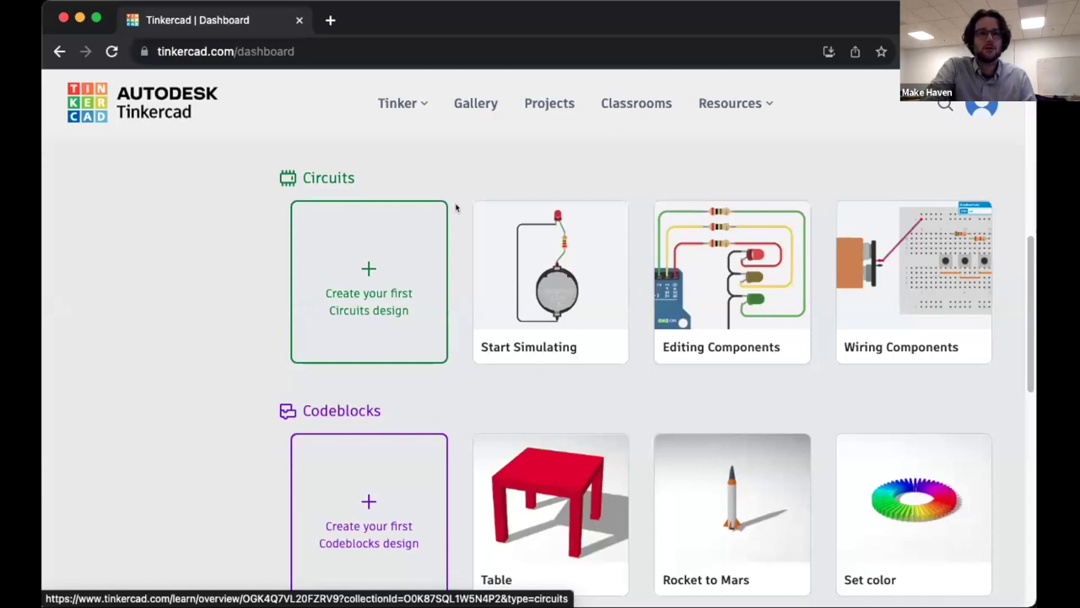
Create a new 3D design from the dashboard and dismiss the Cruise tool introduction.
{"action": "scroll", "coordinate": [455, 208], "scroll_direction": "up", "scroll_amount": 4}
{"action": "scroll", "coordinate": [400, 417], "scroll_direction": "up", "scroll_amount": 2}
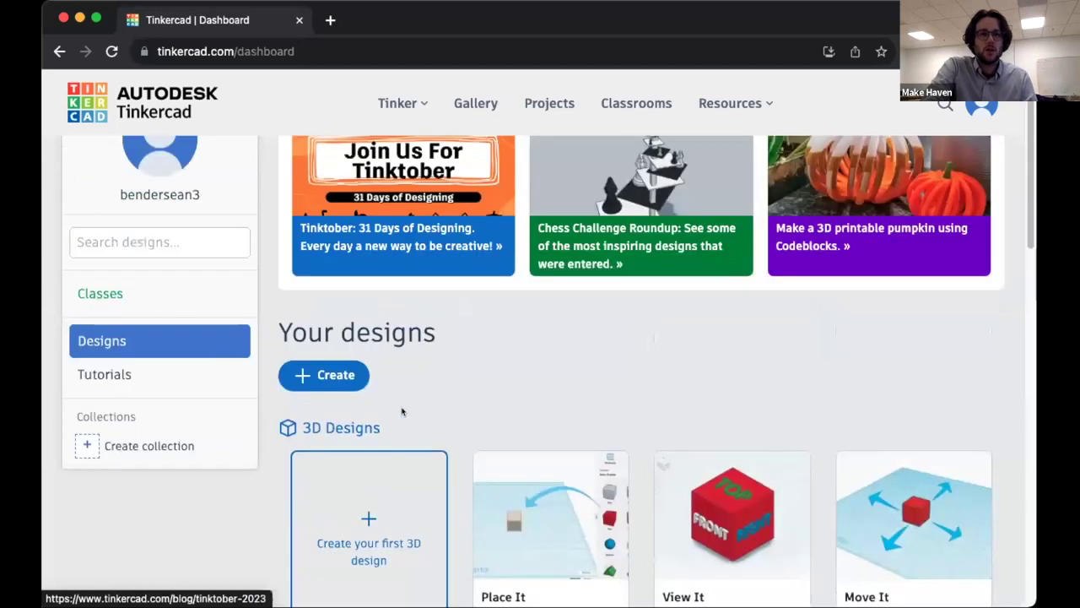
{"action": "scroll", "coordinate": [400, 413], "scroll_direction": "down", "scroll_amount": 2}
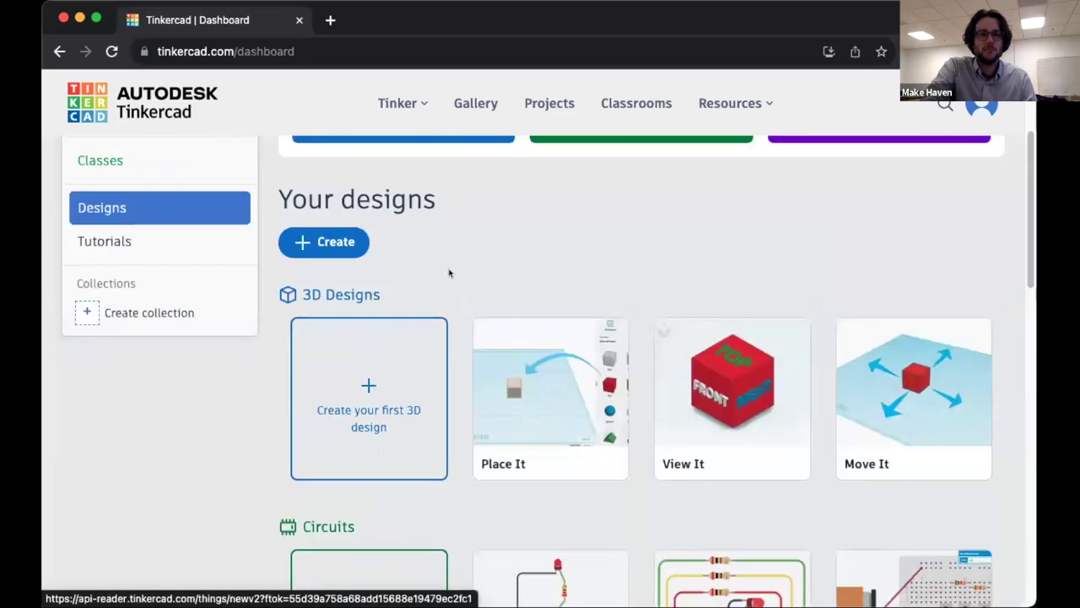
{"action": "left_click", "coordinate": [377, 364]}
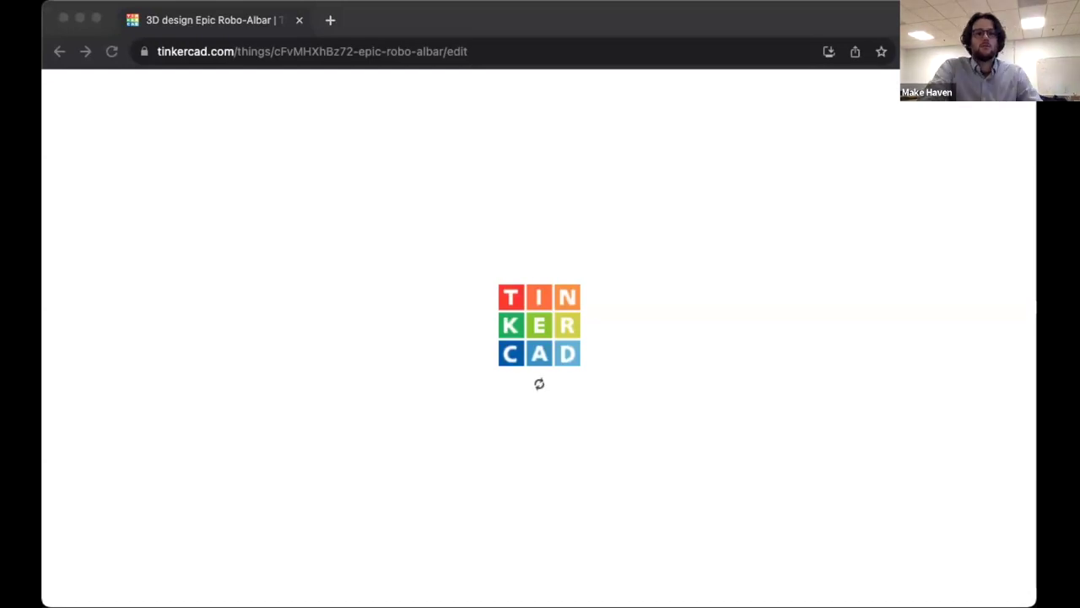
{"action": "left_click", "coordinate": [373, 260]}
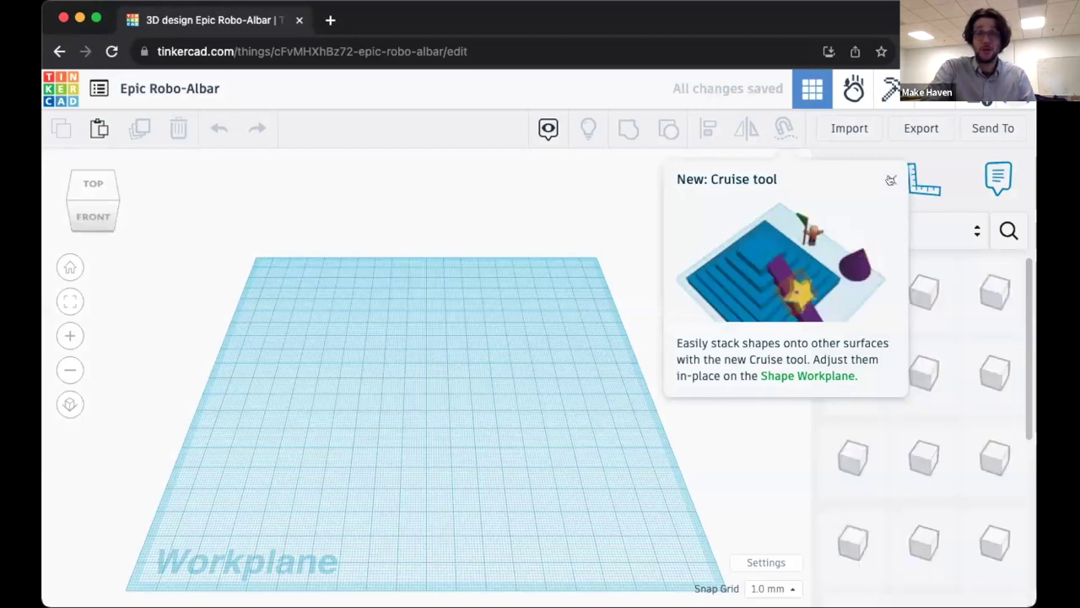
{"action": "left_click", "coordinate": [709, 194]}
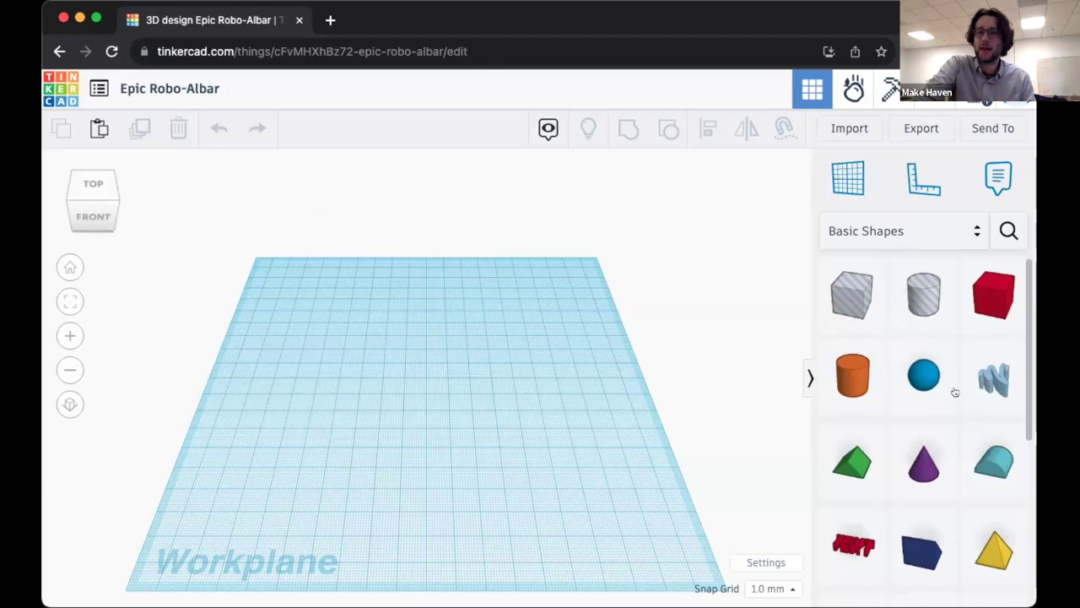
Look through the shapes available in the Basic Shapes library.
{"action": "scroll", "coordinate": [954, 392], "scroll_direction": "down", "scroll_amount": 2}
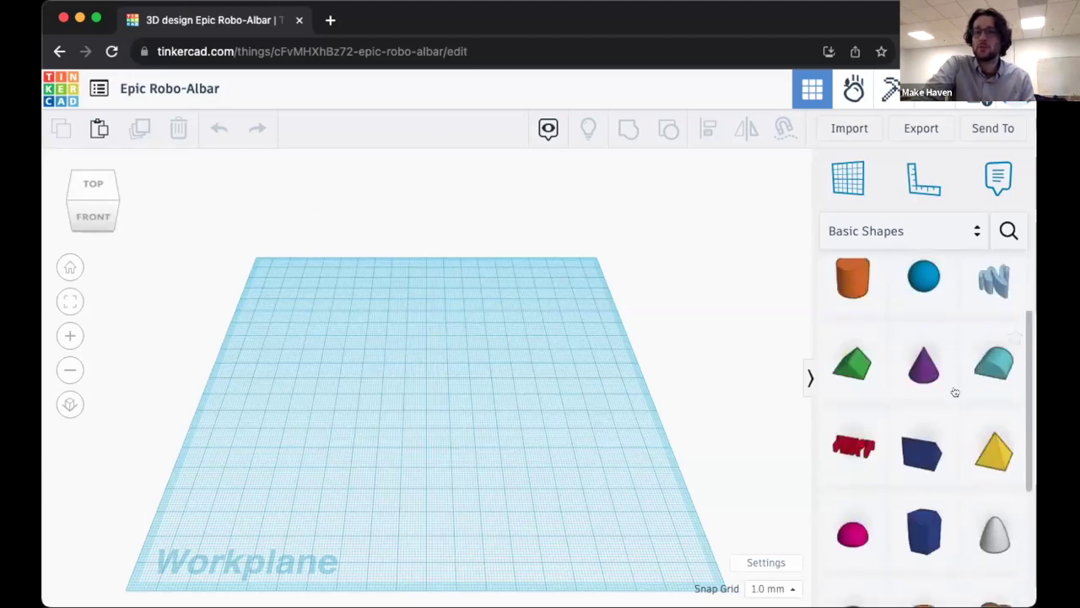
{"action": "scroll", "coordinate": [954, 391], "scroll_direction": "down", "scroll_amount": 2}
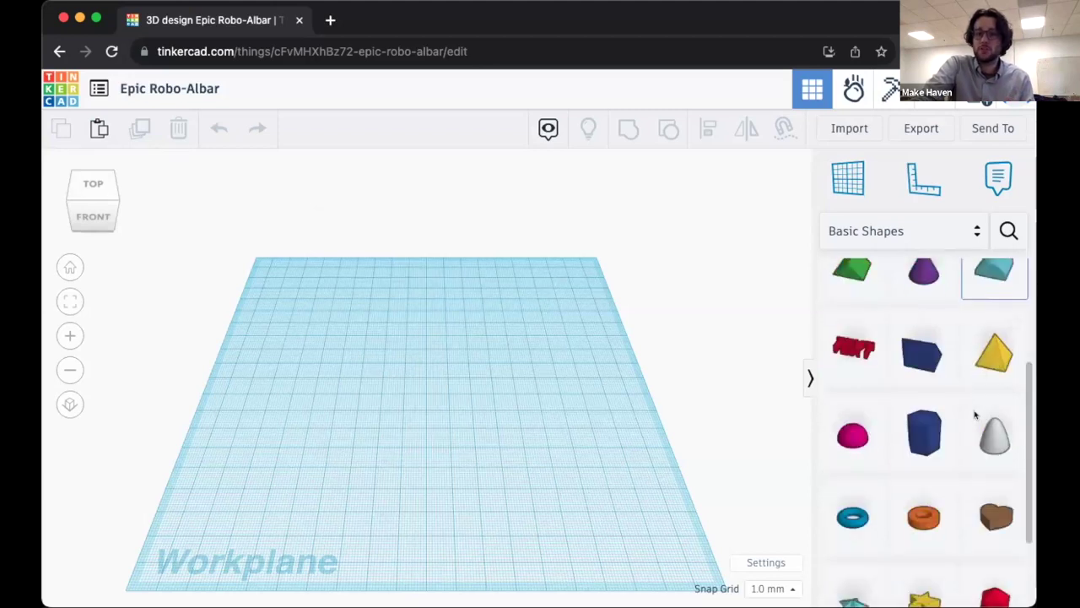
{"action": "scroll", "coordinate": [952, 450], "scroll_direction": "down", "scroll_amount": 3}
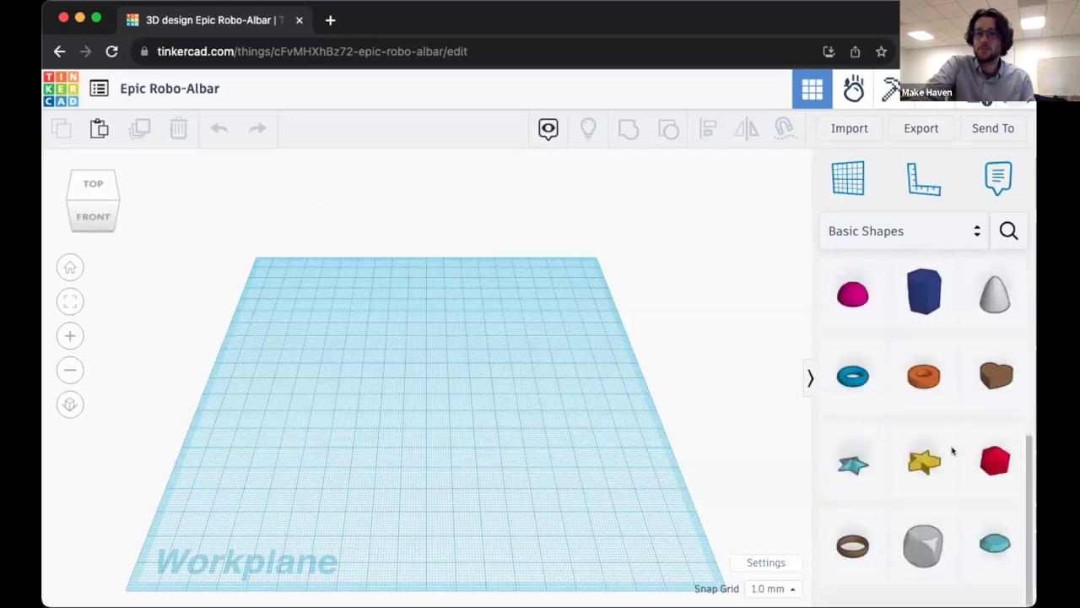
{"action": "scroll", "coordinate": [952, 451], "scroll_direction": "down", "scroll_amount": 1}
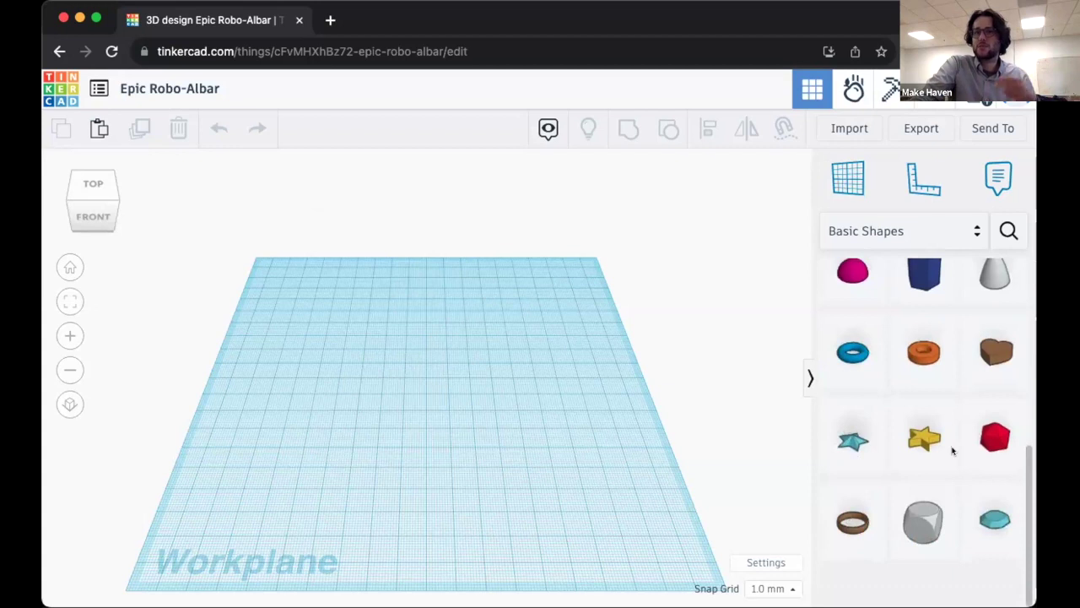
{"action": "scroll", "coordinate": [952, 450], "scroll_direction": "up", "scroll_amount": 1}
{"action": "scroll", "coordinate": [952, 451], "scroll_direction": "up", "scroll_amount": 1}
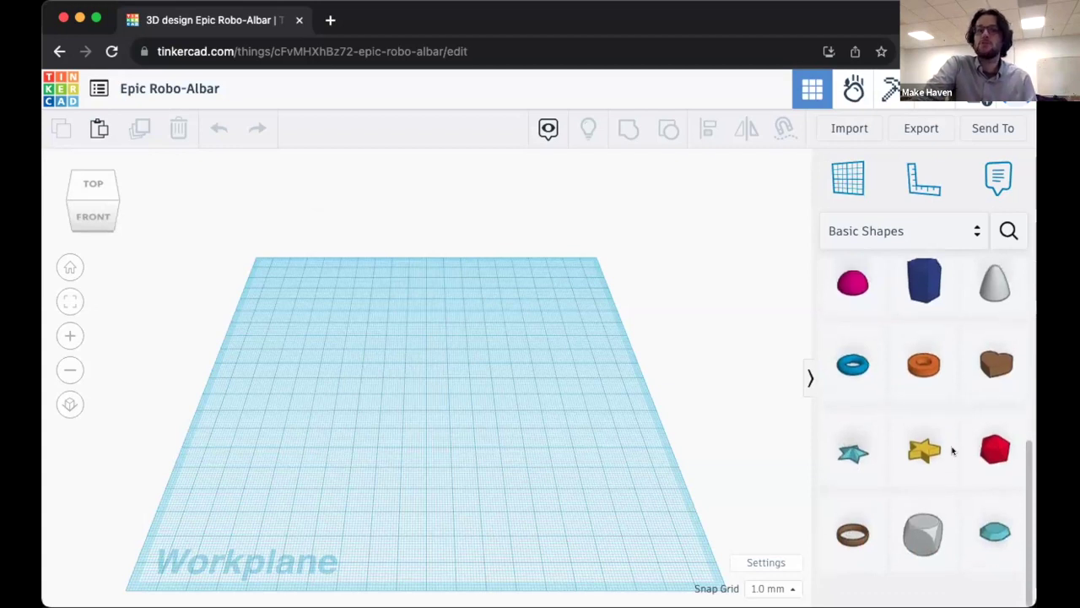
{"action": "scroll", "coordinate": [952, 451], "scroll_direction": "up", "scroll_amount": 1}
{"action": "scroll", "coordinate": [952, 451], "scroll_direction": "up", "scroll_amount": 1}
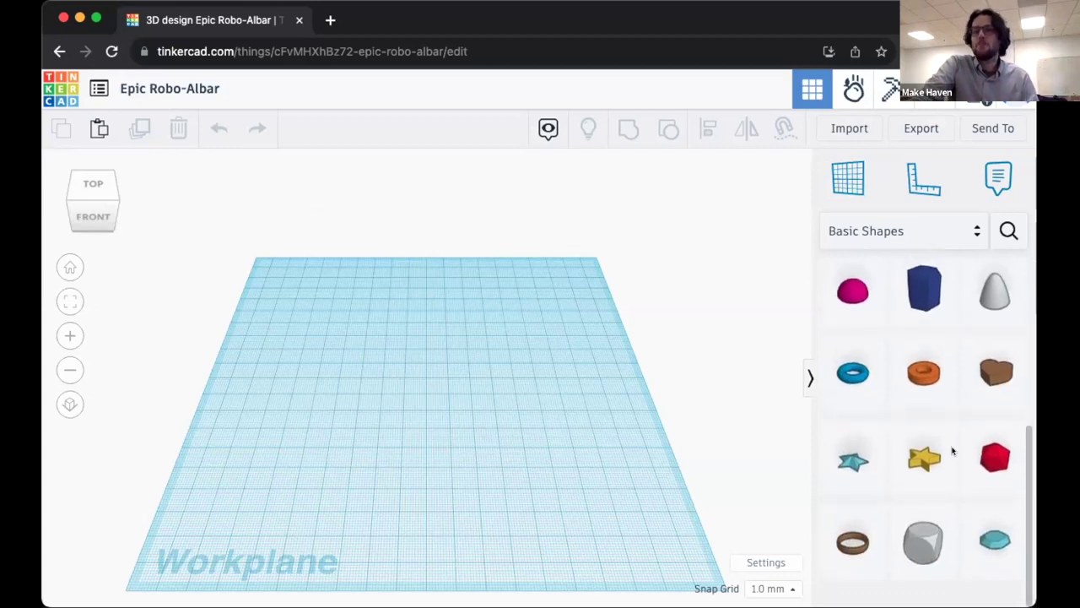
{"action": "scroll", "coordinate": [952, 451], "scroll_direction": "up", "scroll_amount": 2}
{"action": "scroll", "coordinate": [952, 451], "scroll_direction": "up", "scroll_amount": 3}
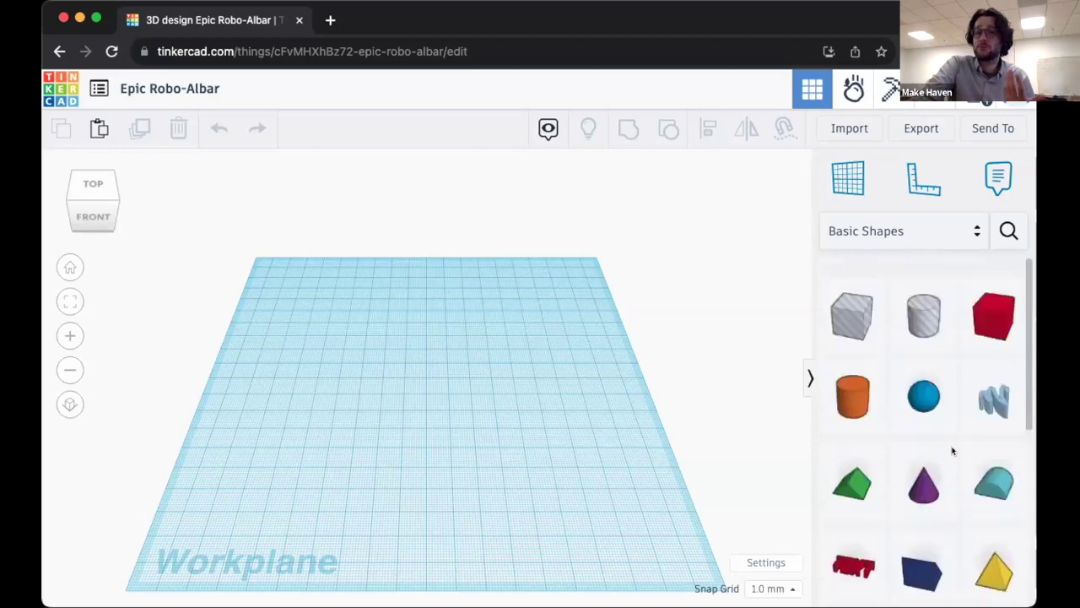
{"action": "scroll", "coordinate": [951, 450], "scroll_direction": "up", "scroll_amount": 2}
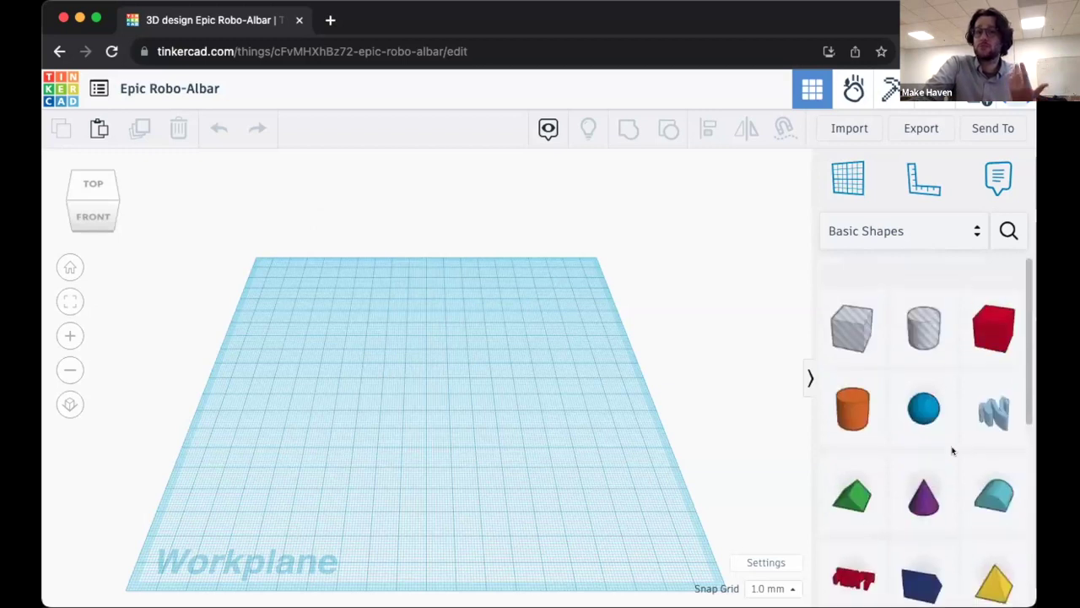
Place a solid red box near the centre of the workplane and set its height to 6 mm.
{"action": "left_click", "coordinate": [983, 336]}
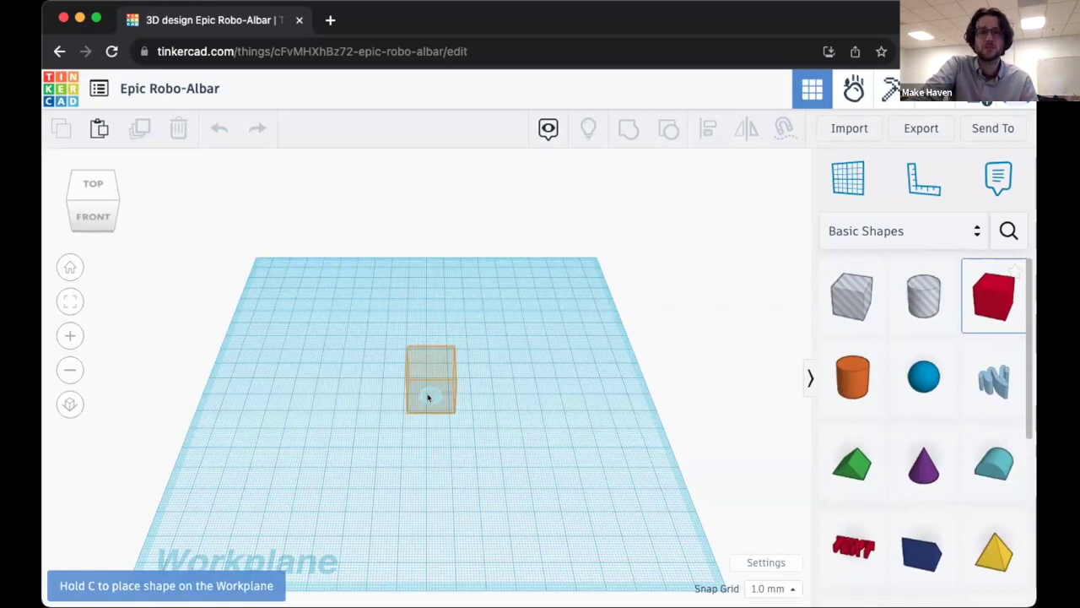
{"action": "left_click", "coordinate": [428, 397]}
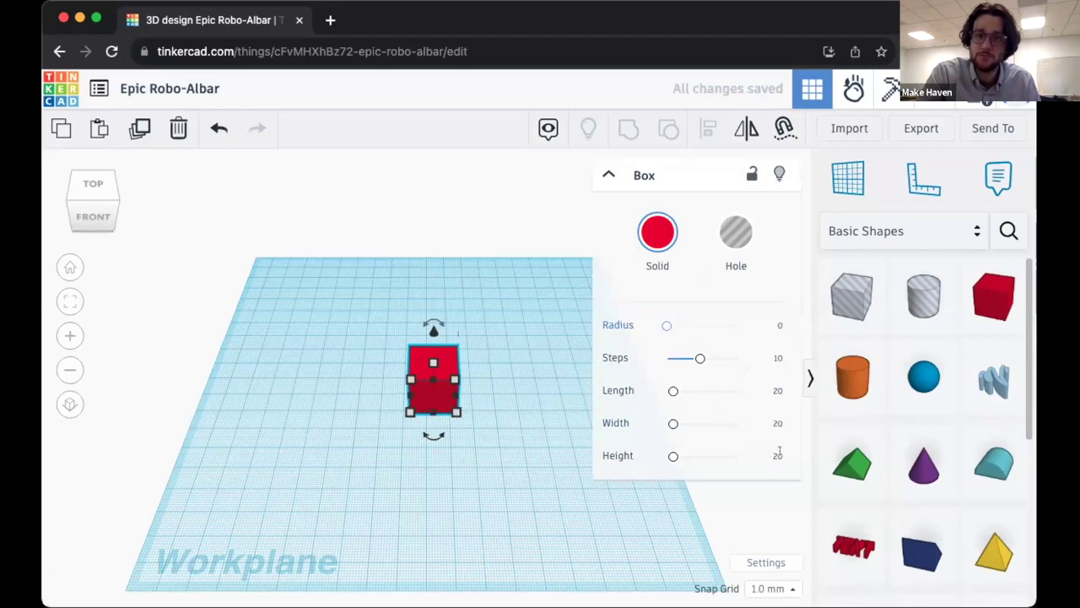
{"action": "left_click", "coordinate": [749, 450]}
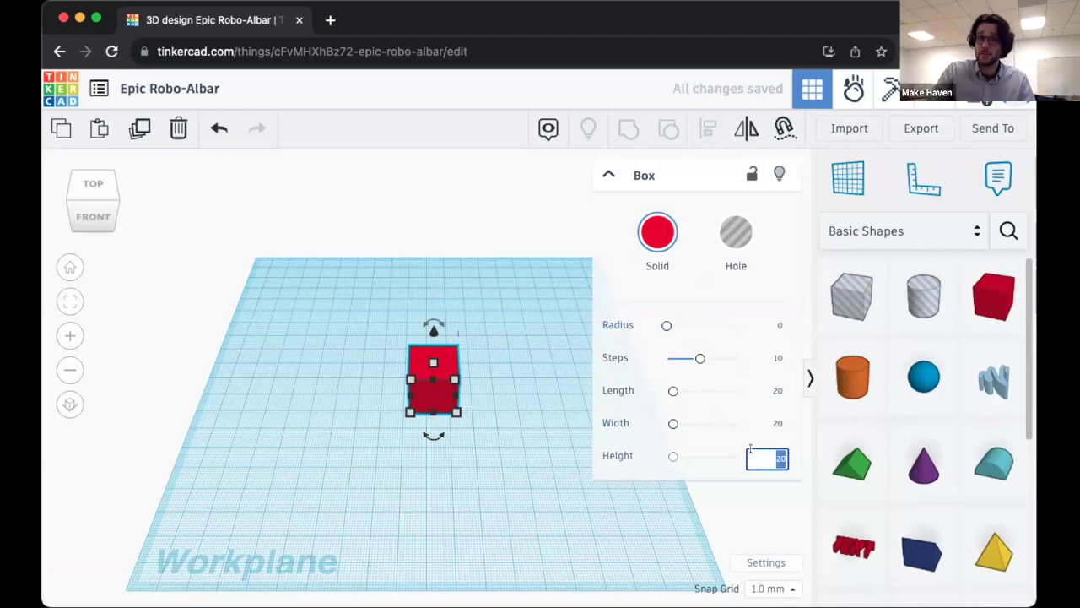
{"action": "type", "text": "40"}
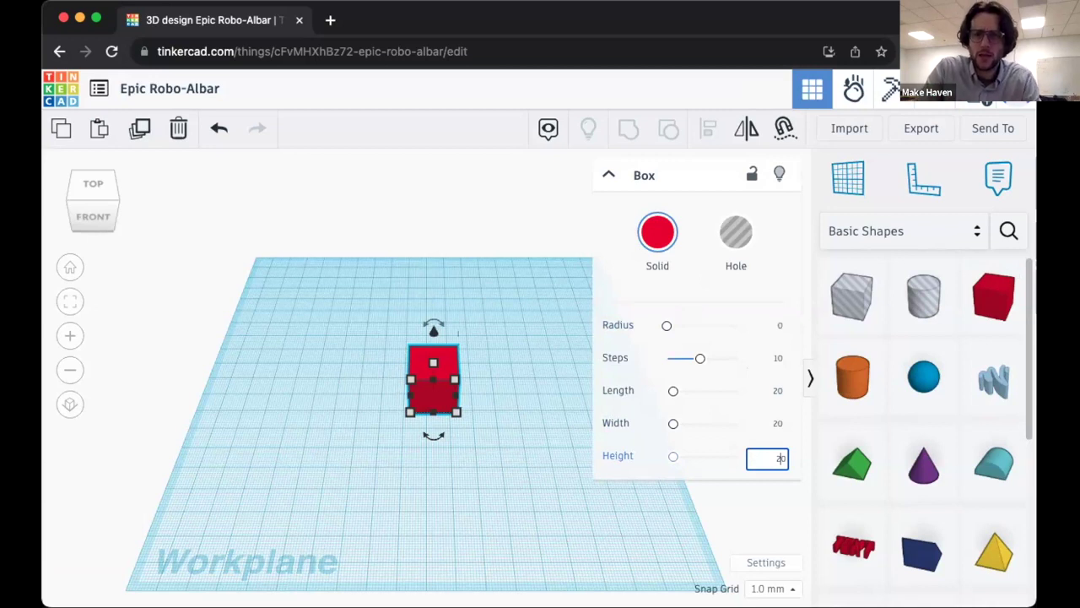
{"action": "type", "text": "6"}
{"action": "key", "text": "BackSpace"}
{"action": "key", "text": "BackSpace"}
{"action": "key", "text": "BackSpace"}
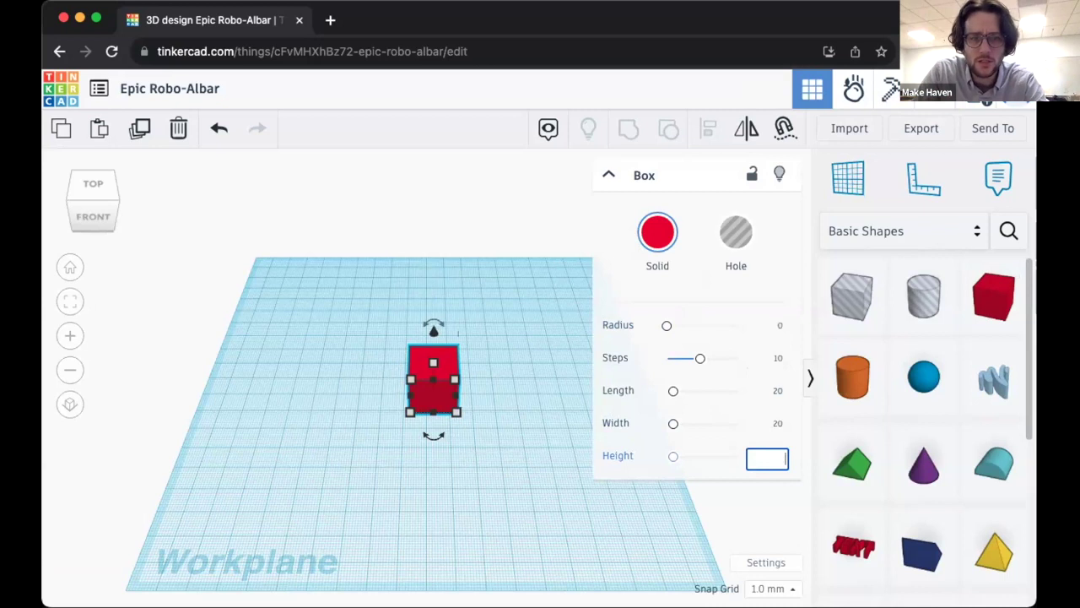
{"action": "type", "text": "6"}
{"action": "key", "text": "Return"}
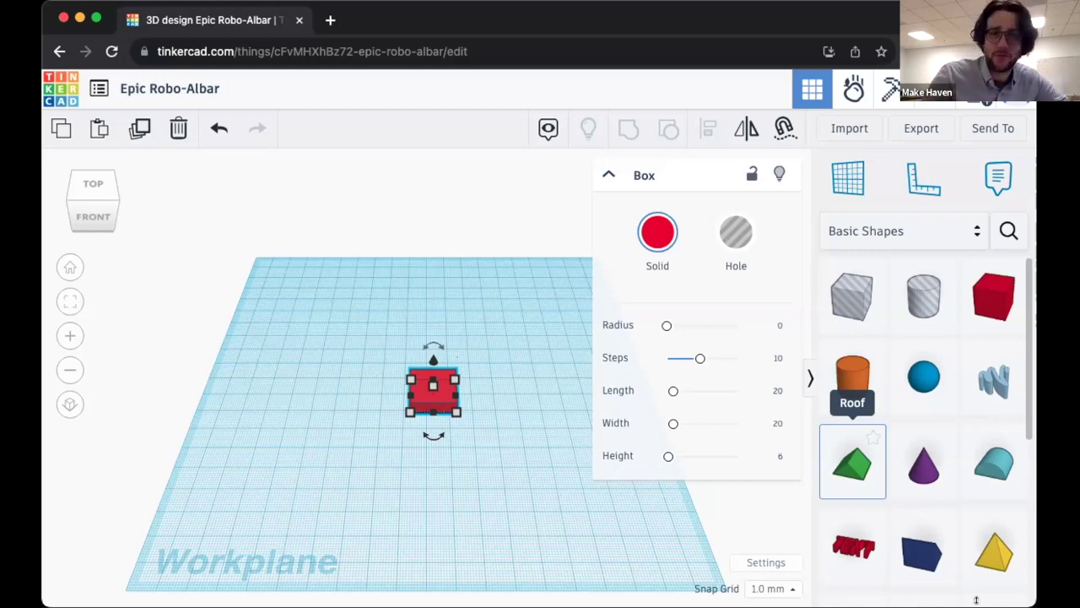
Set the box's length to 60 mm.
{"action": "left_click", "coordinate": [775, 388]}
{"action": "type", "text": "60"}
{"action": "key", "text": "Return"}
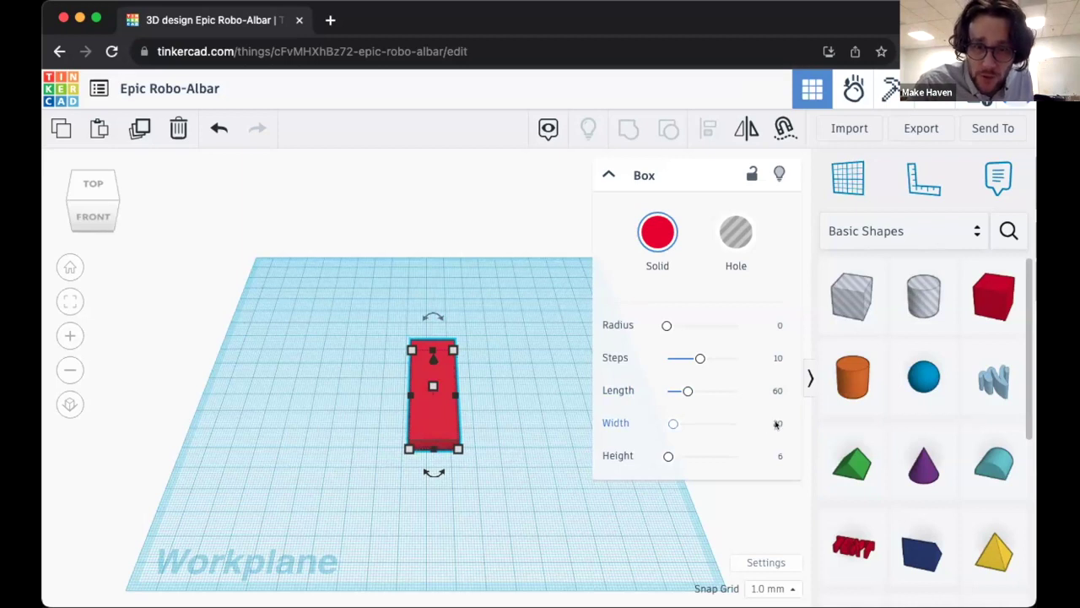
Set the box's width to 60 mm and its length to 30 mm.
{"action": "left_click", "coordinate": [777, 424]}
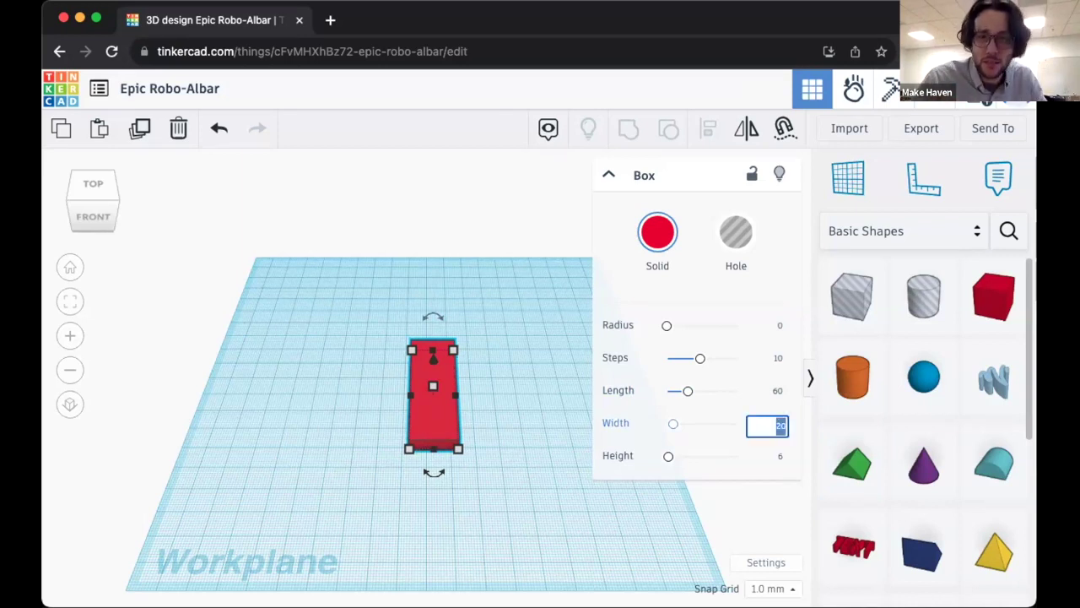
{"action": "type", "text": "60"}
{"action": "key", "text": "Return"}
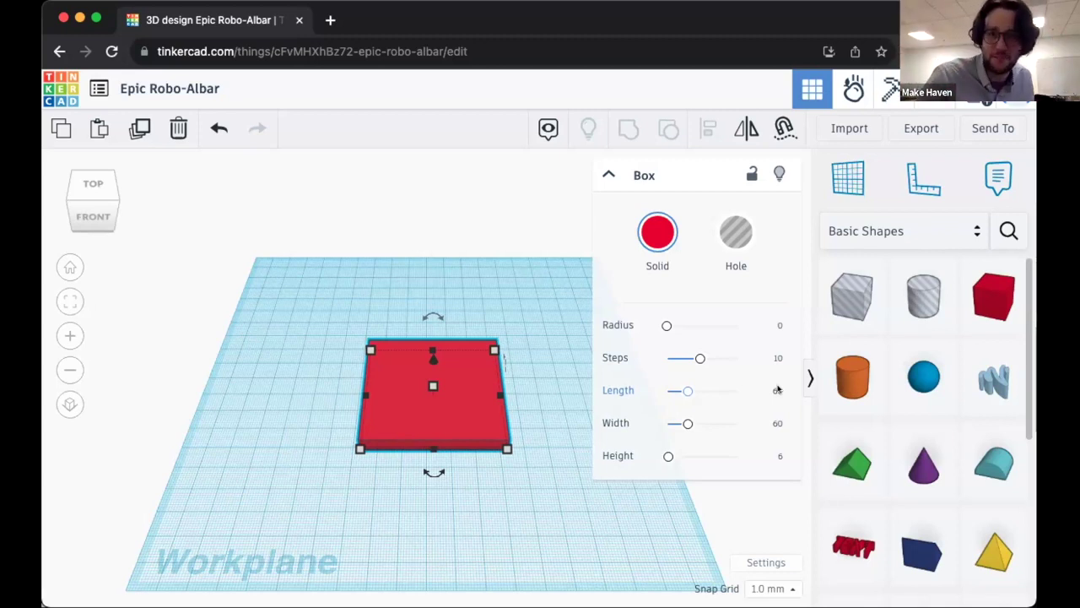
{"action": "left_click", "coordinate": [777, 388]}
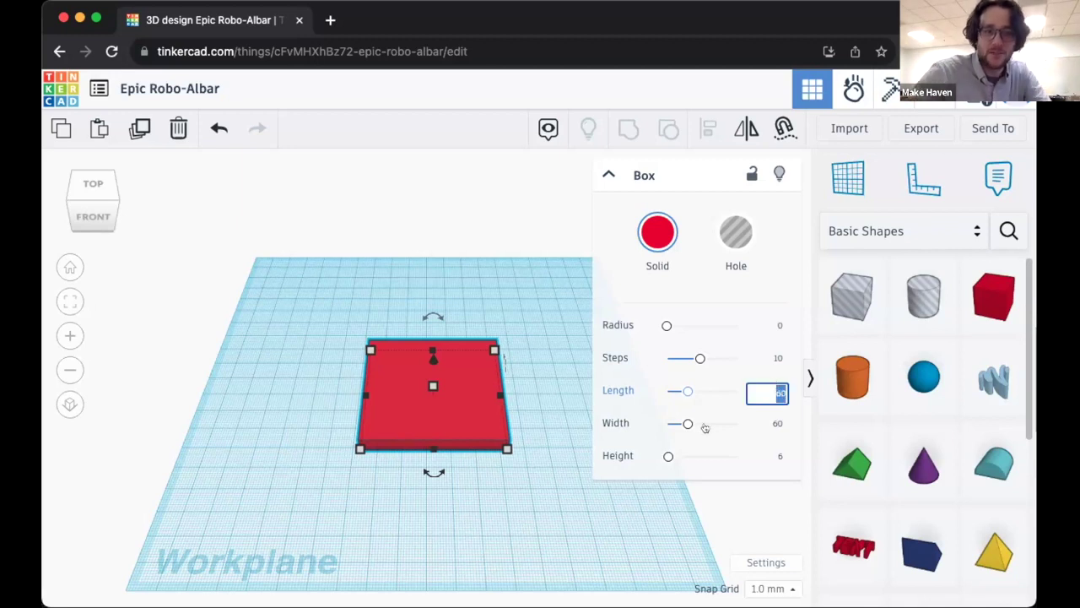
{"action": "type", "text": "30"}
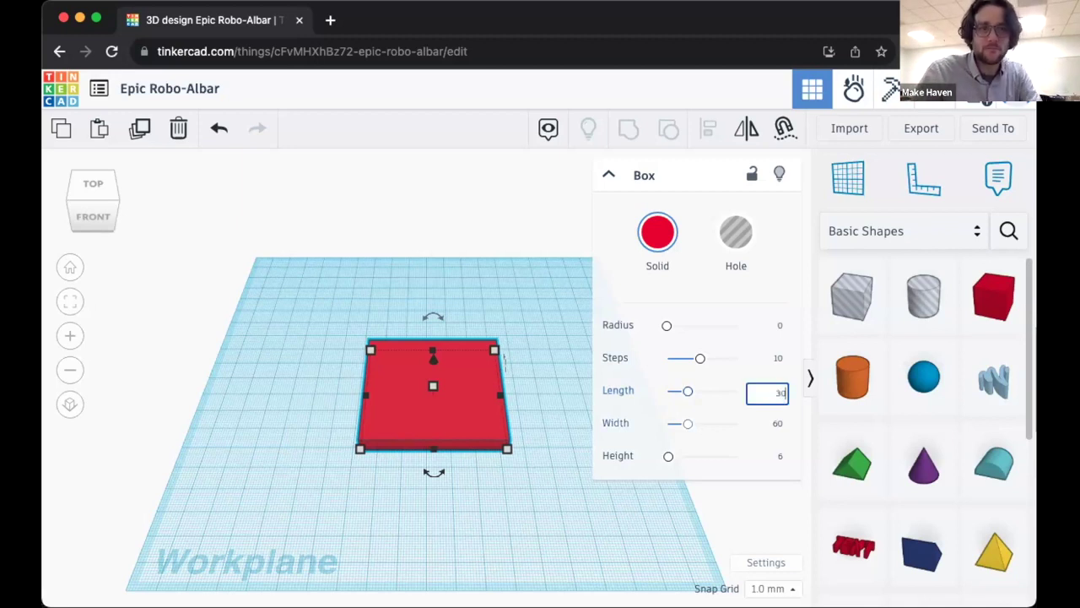
{"action": "key", "text": "Return"}
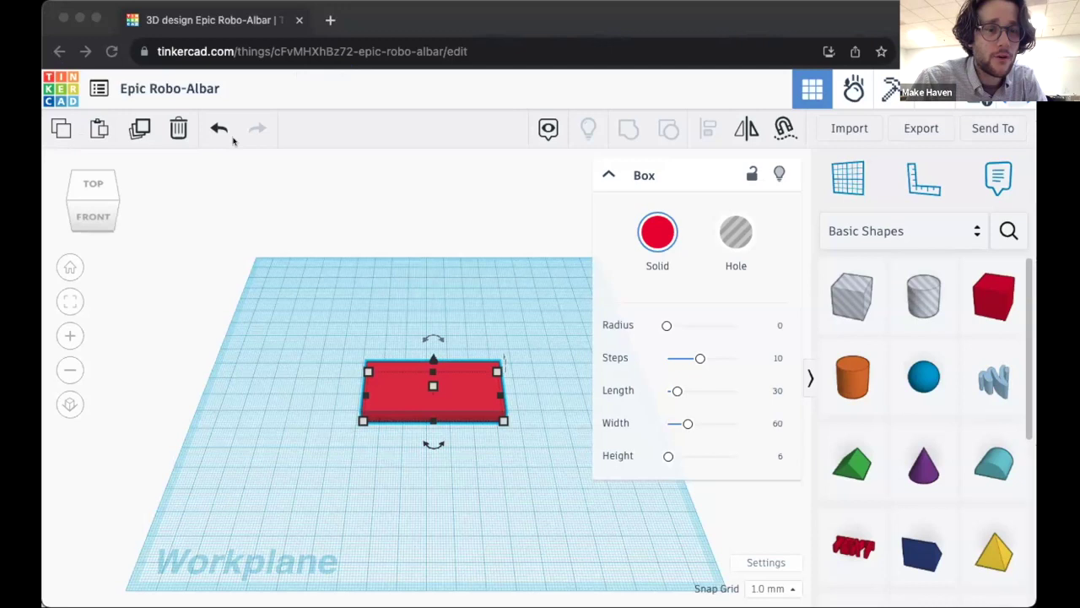
Lock the red box against editing.
{"action": "left_click", "coordinate": [465, 38]}
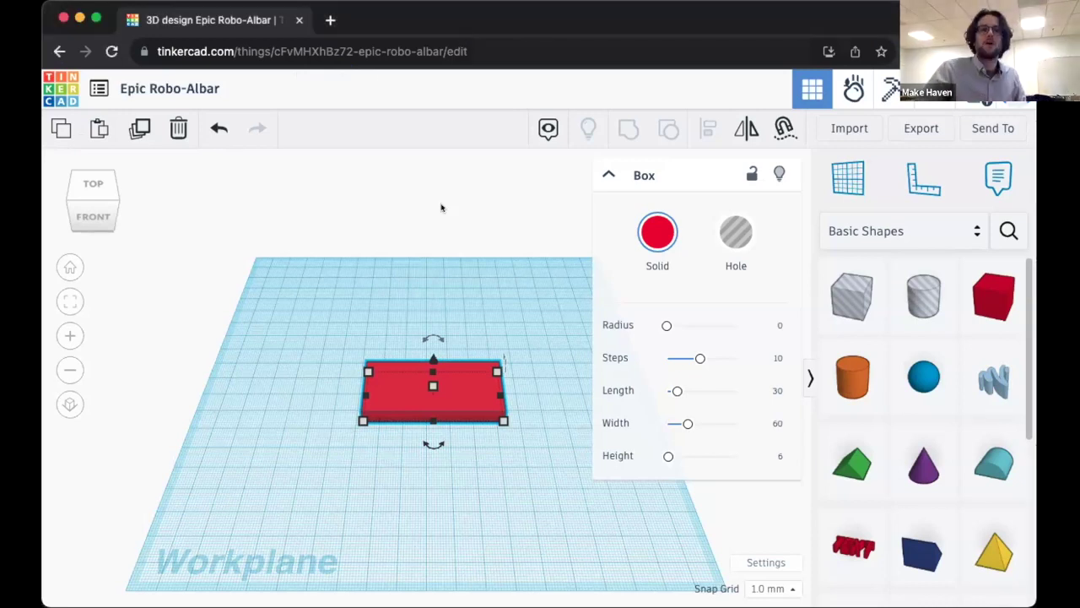
{"action": "left_click", "coordinate": [502, 311]}
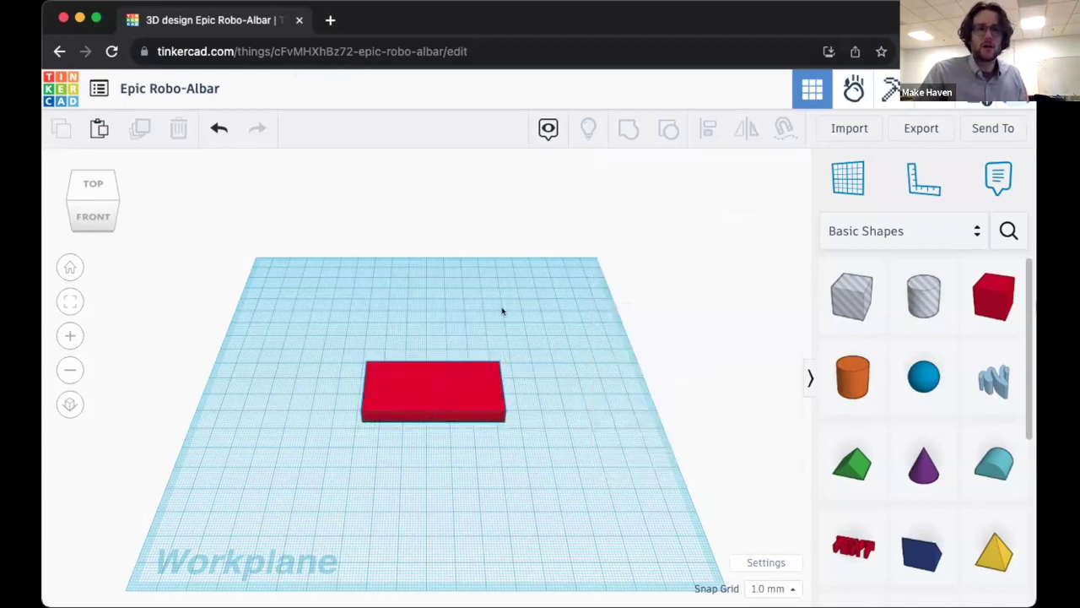
{"action": "left_click", "coordinate": [451, 379]}
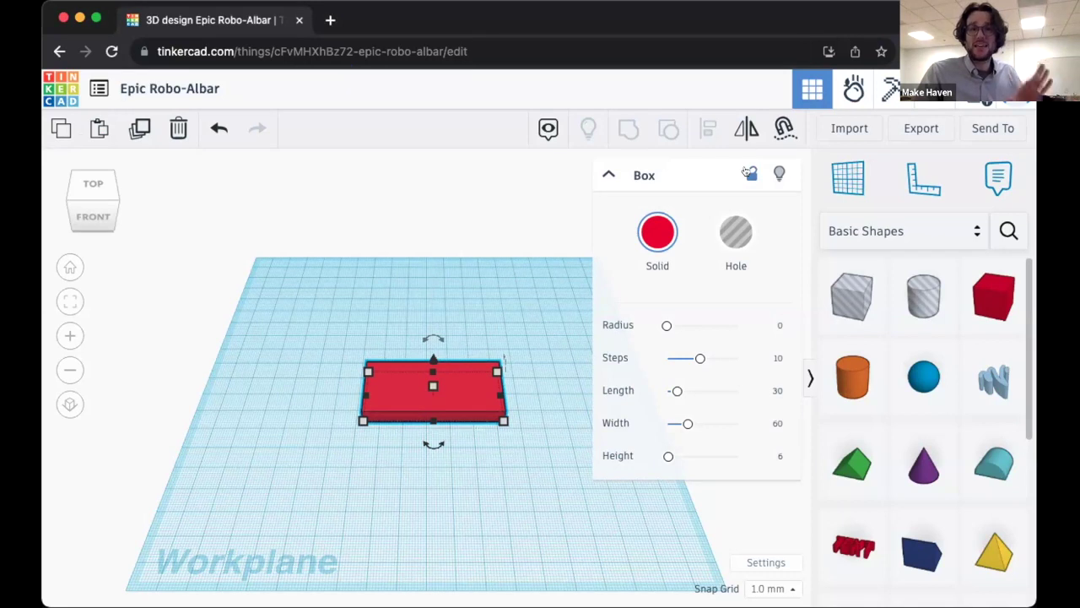
{"action": "left_click", "coordinate": [749, 173]}
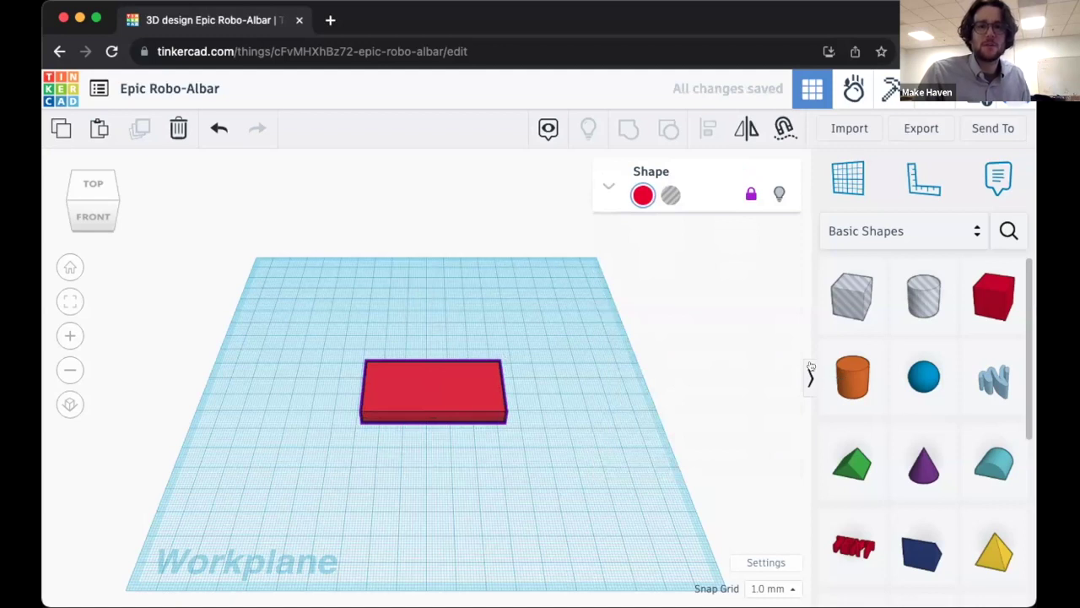
Add a cylinder behind the box's right side and move it about 89 mm left and 8 mm forward, over the box's back-left corner.
{"action": "left_click", "coordinate": [610, 334]}
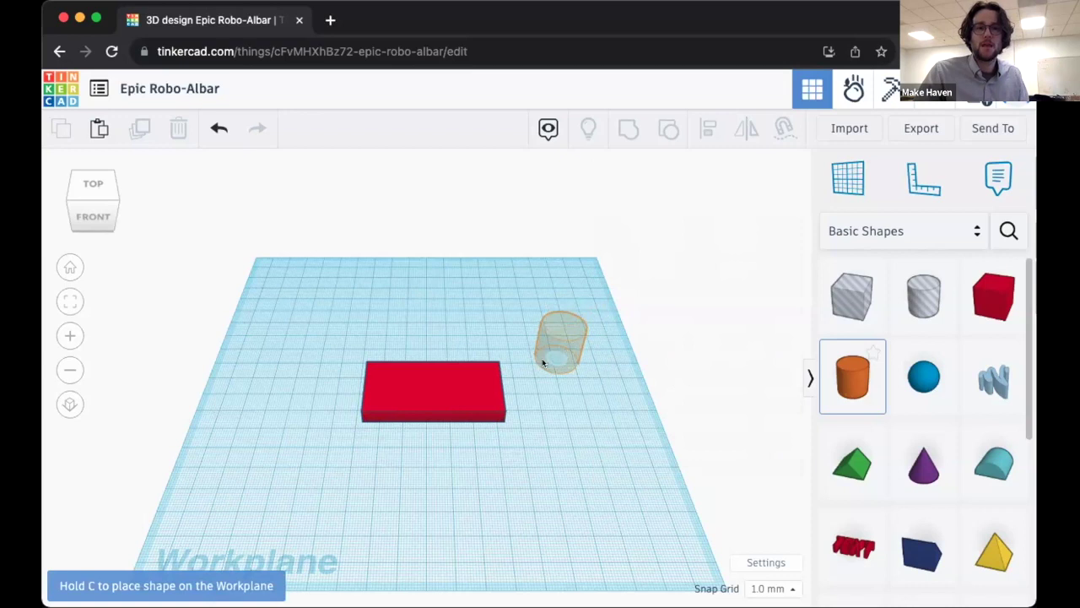
{"action": "left_click", "coordinate": [556, 363]}
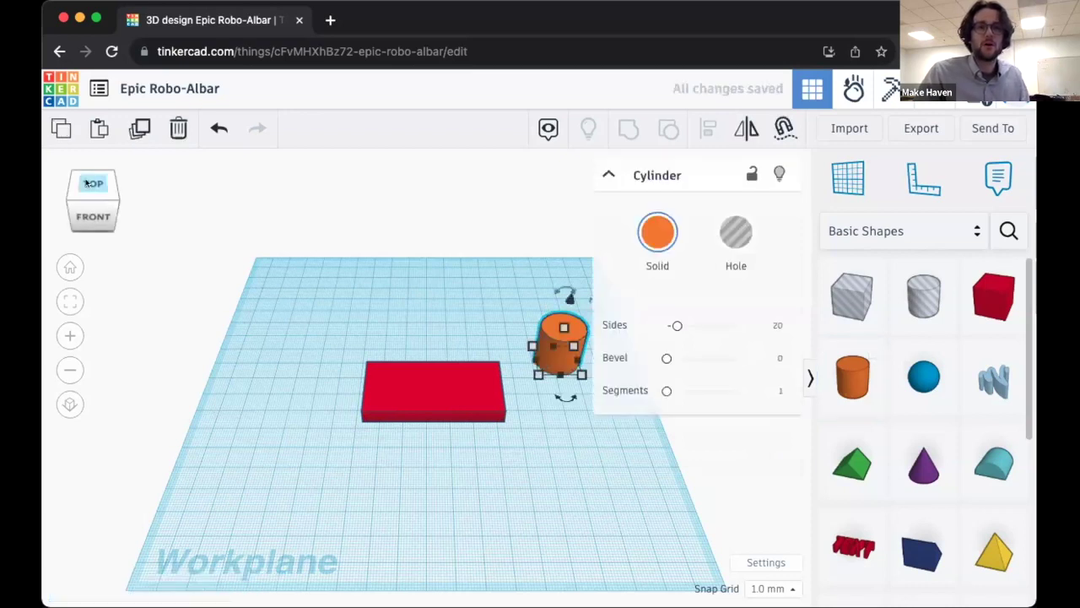
{"action": "left_click", "coordinate": [87, 183]}
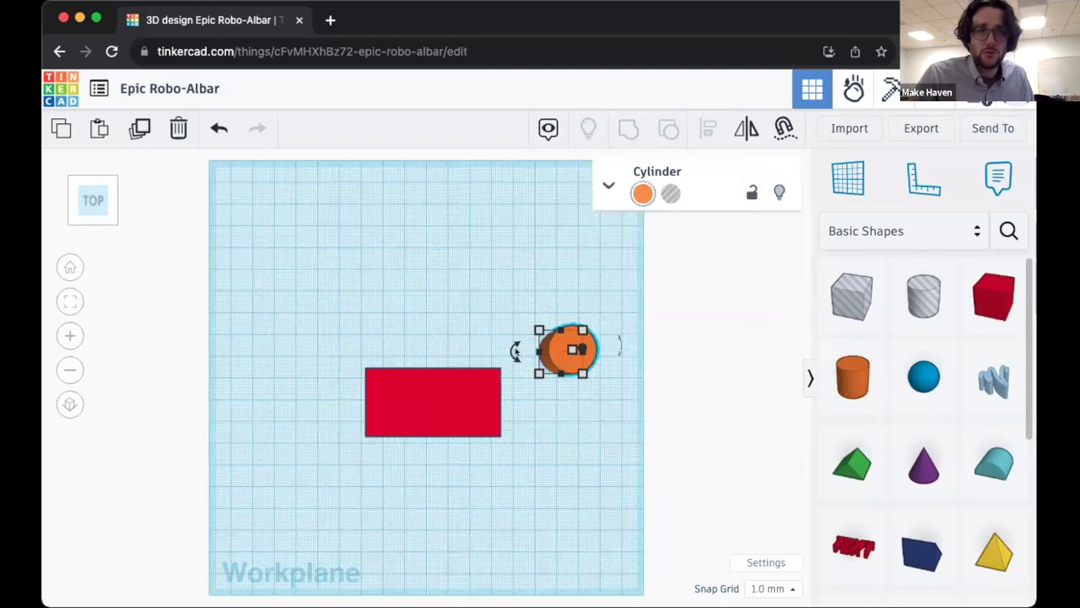
{"action": "left_click_drag", "start_coordinate": [401, 373], "coordinate": [361, 380]}
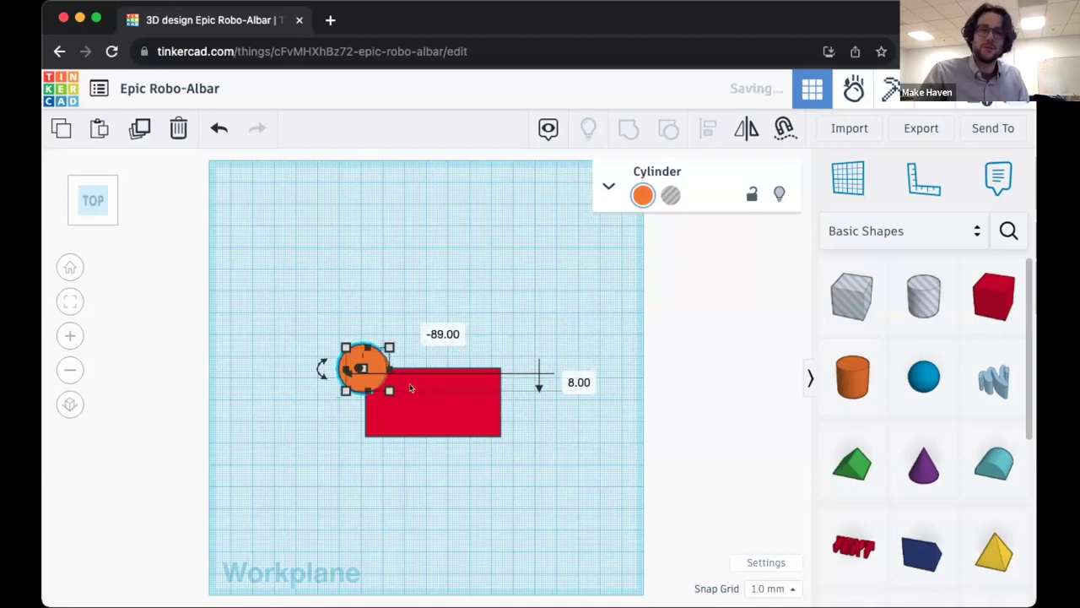
{"action": "left_click", "coordinate": [608, 184]}
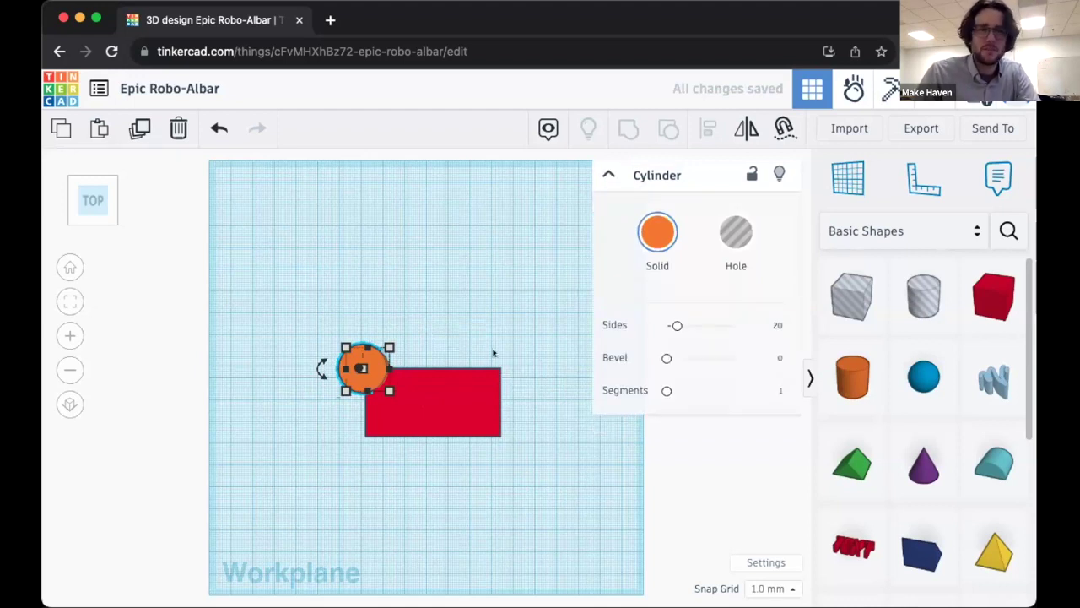
{"action": "left_click", "coordinate": [707, 127]}
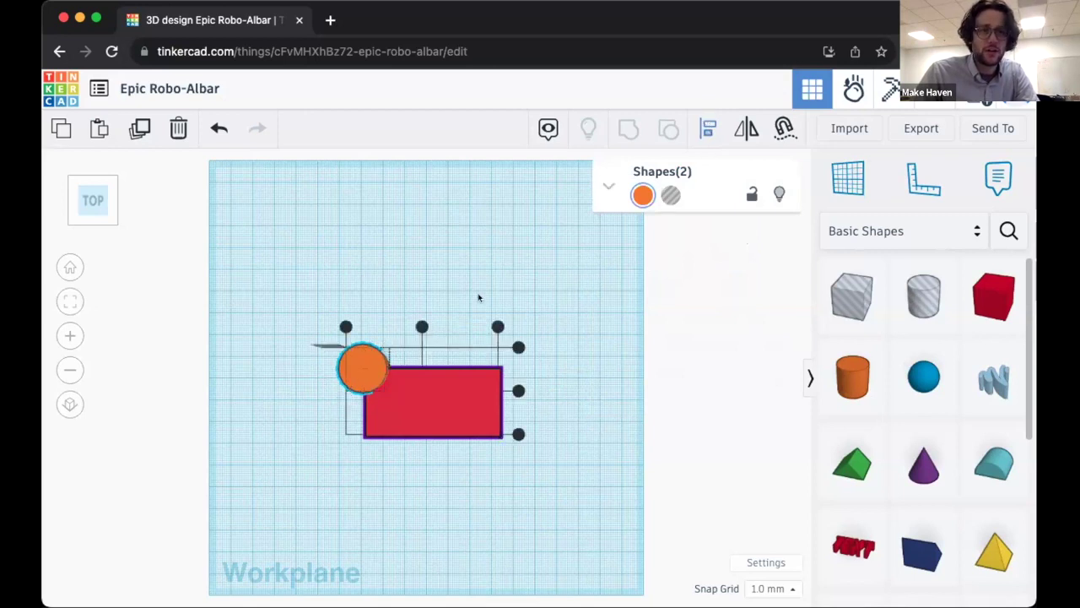
{"action": "key", "text": "Escape"}
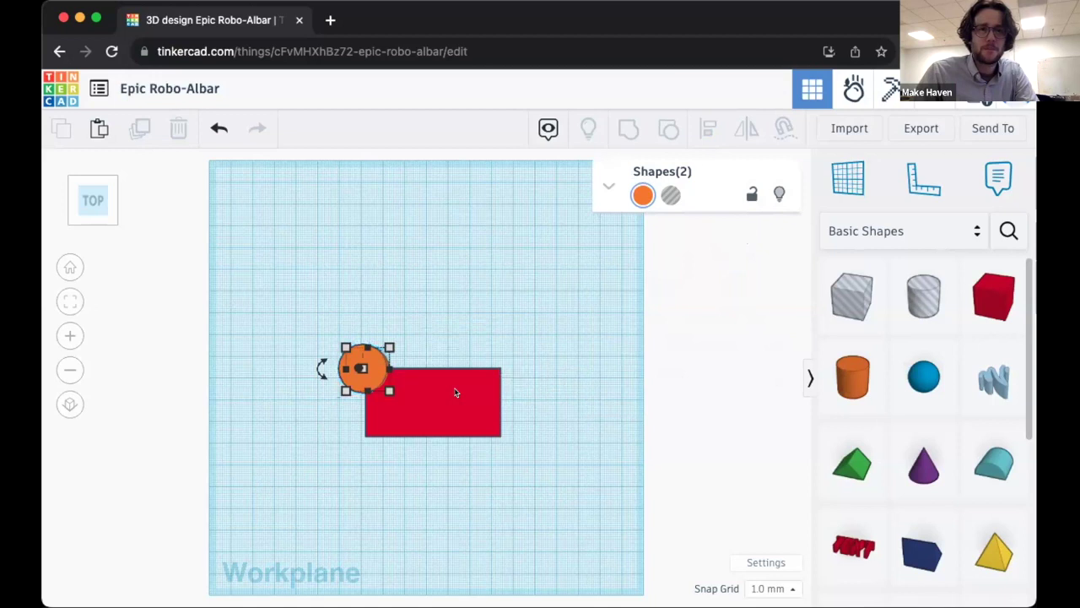
Unlock the red box.
{"action": "left_click", "coordinate": [455, 393]}
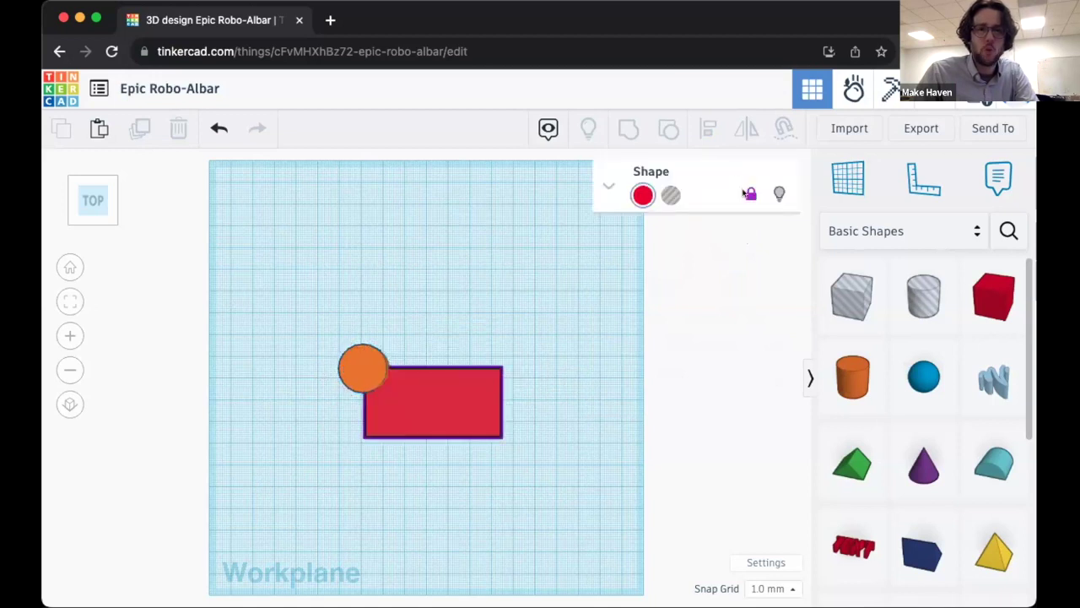
{"action": "left_click", "coordinate": [750, 193]}
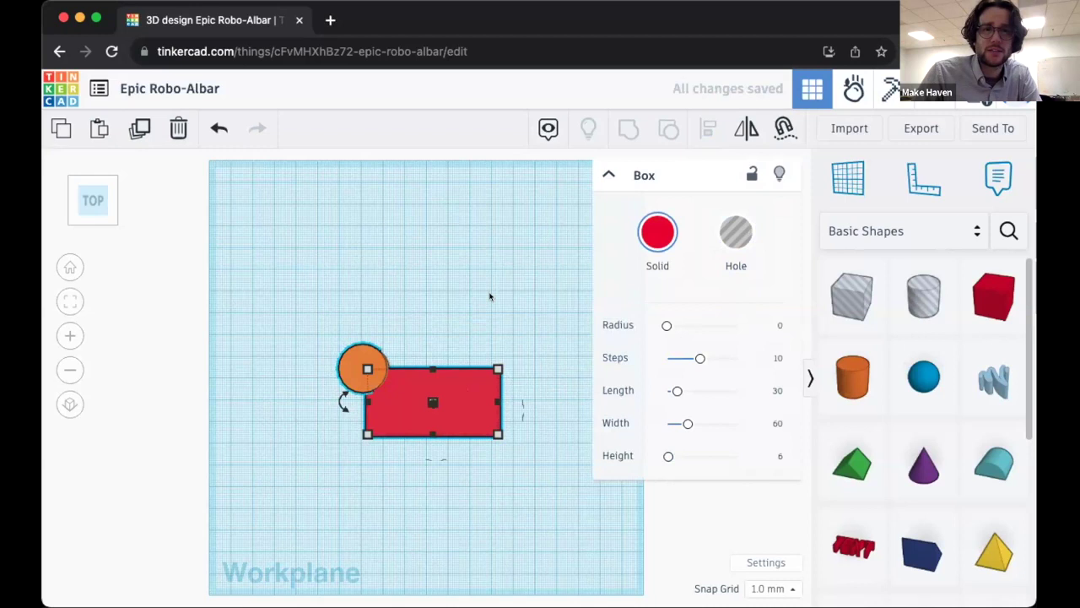
Try to align the centres of the box and the cylinder along the box's 60 mm side, and undo the alignment.
{"action": "key", "text": "super+a"}
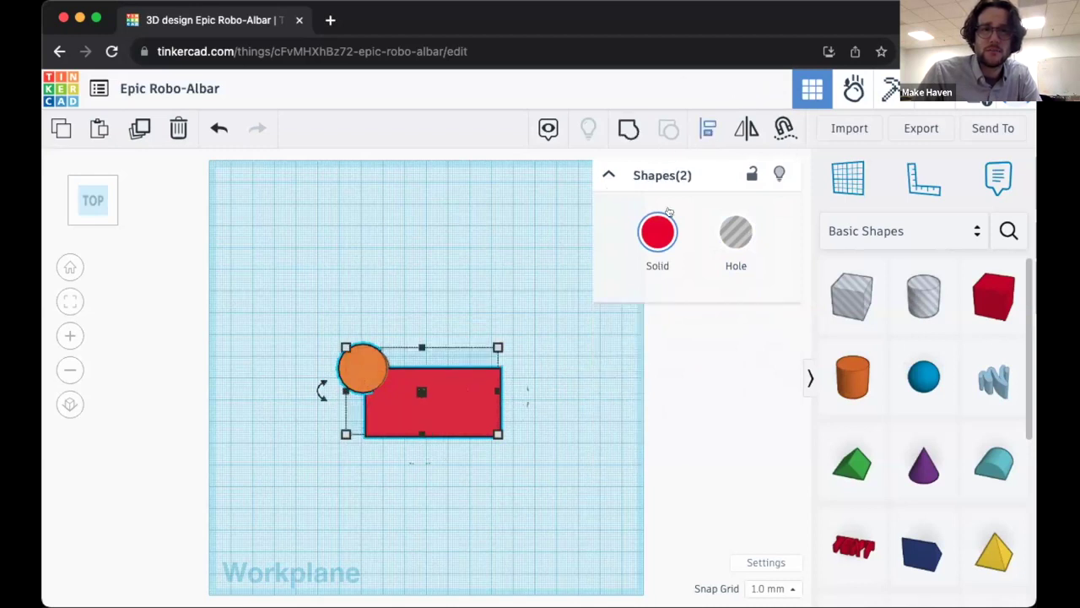
{"action": "left_click", "coordinate": [706, 127]}
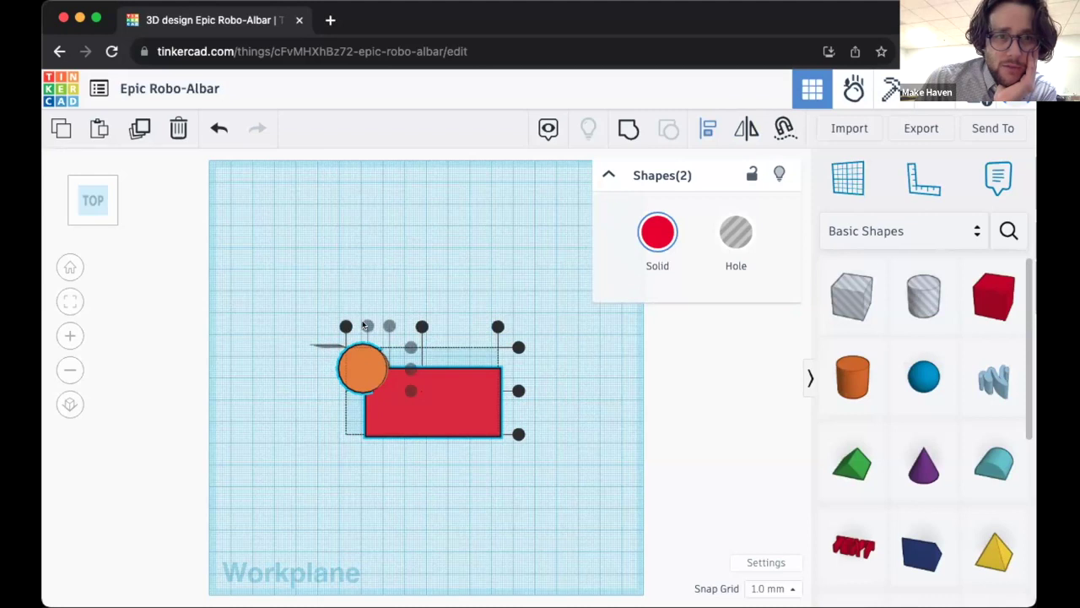
{"action": "left_click", "coordinate": [367, 326]}
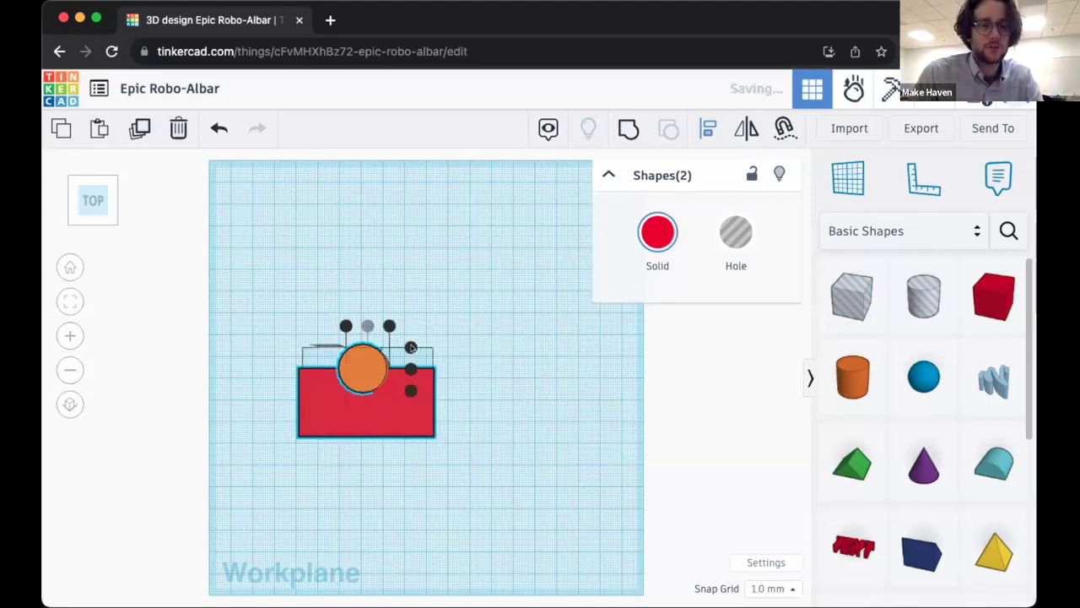
{"action": "key", "text": "ctrl+z"}
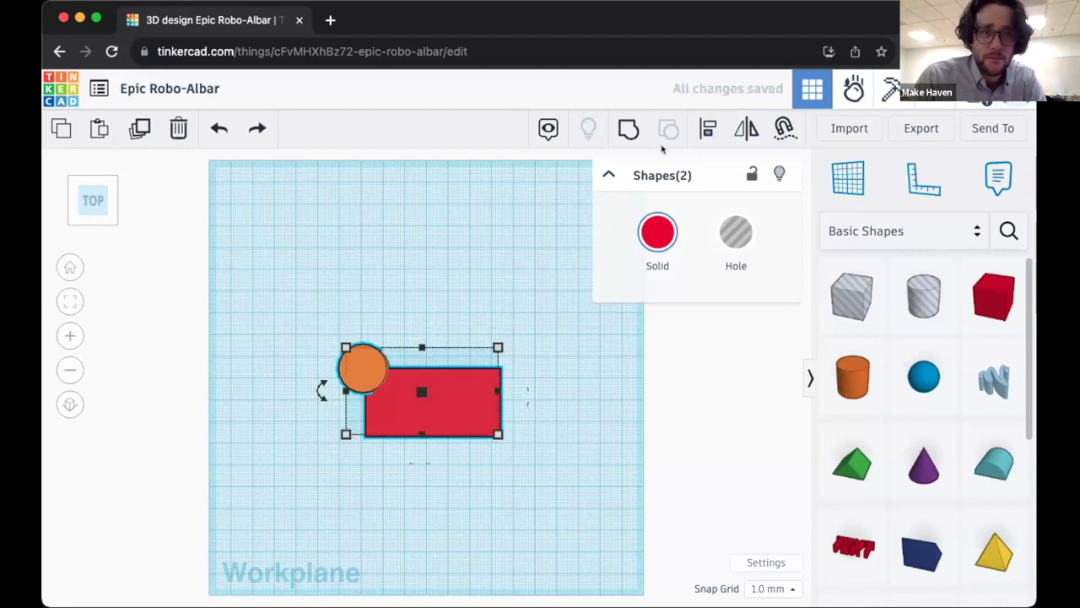
{"action": "left_click", "coordinate": [713, 133]}
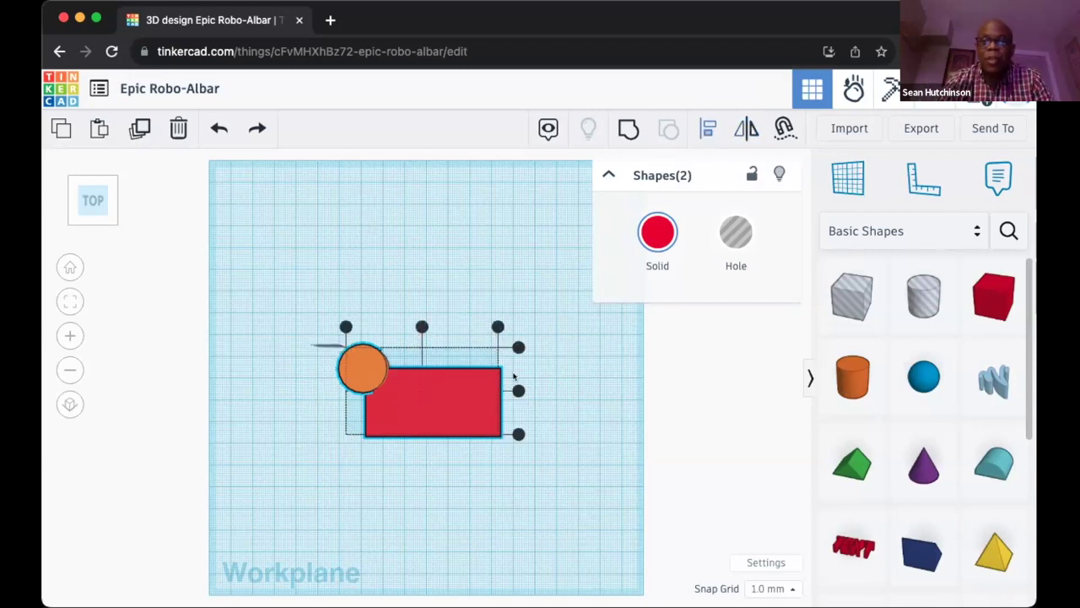
{"action": "left_click", "coordinate": [377, 287]}
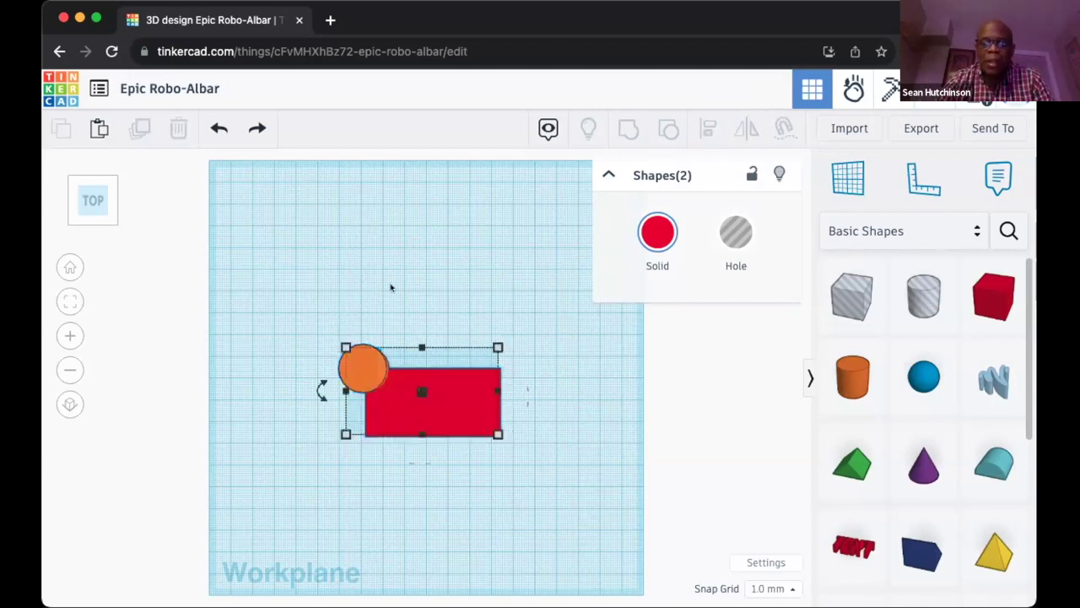
Select the cylinder and examine from below, the front and above how it overlaps the box's corner.
{"action": "left_click", "coordinate": [364, 361]}
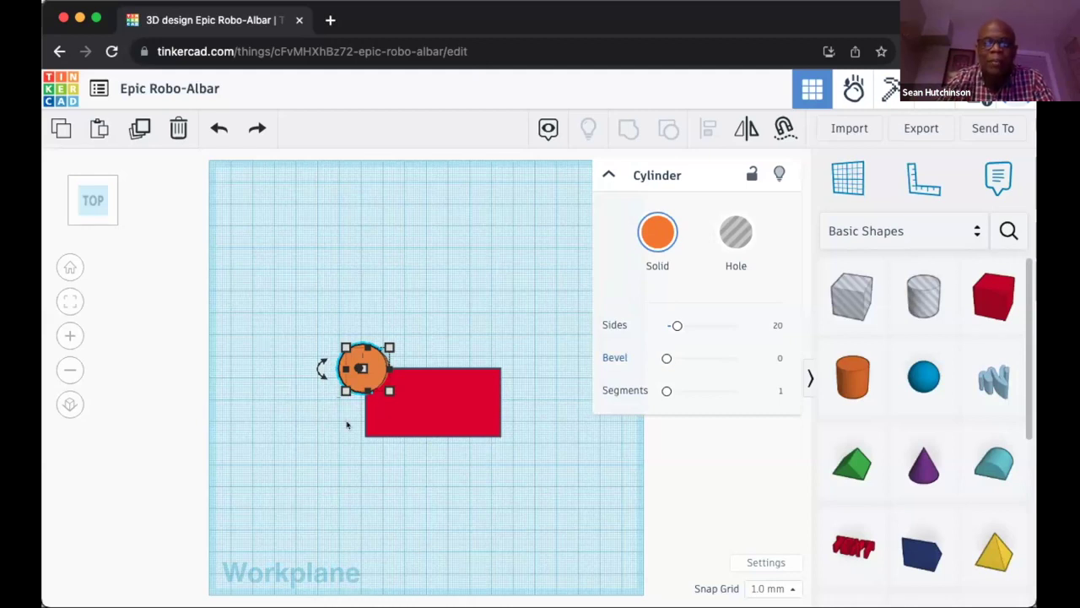
{"action": "left_click", "coordinate": [353, 361]}
{"action": "right_click_drag", "start_coordinate": [350, 377], "coordinate": [399, 259]}
{"action": "key", "text": "ctrl+z"}
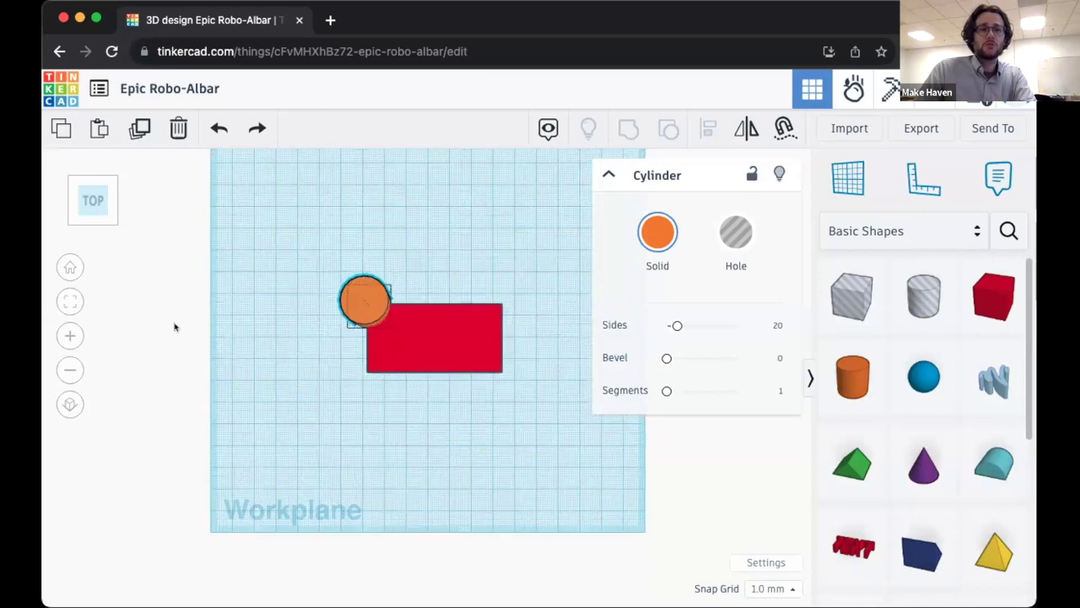
{"action": "left_click", "coordinate": [96, 218]}
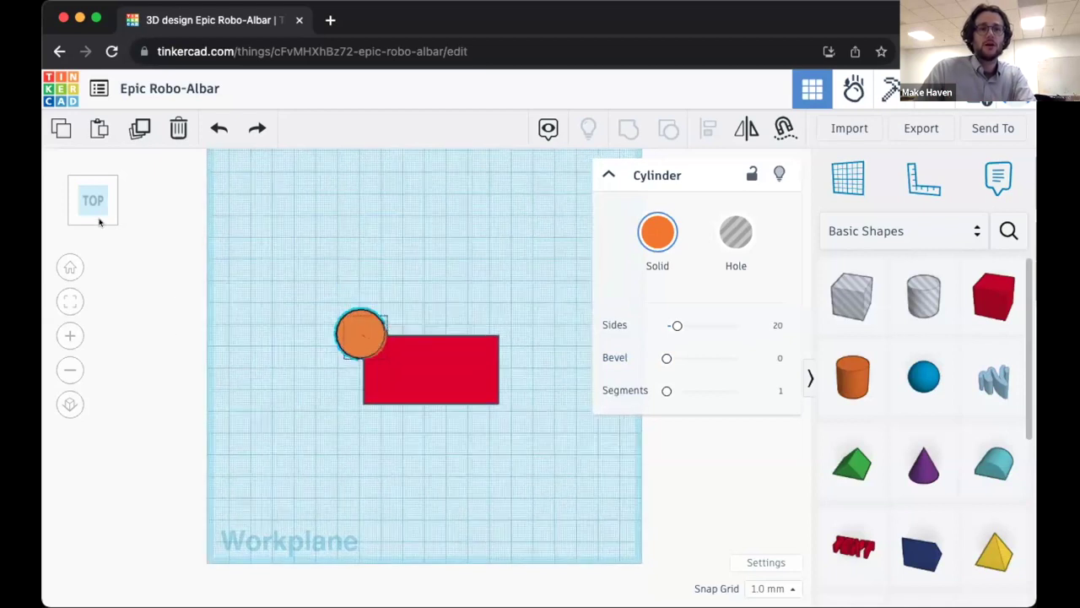
{"action": "left_click", "coordinate": [99, 196]}
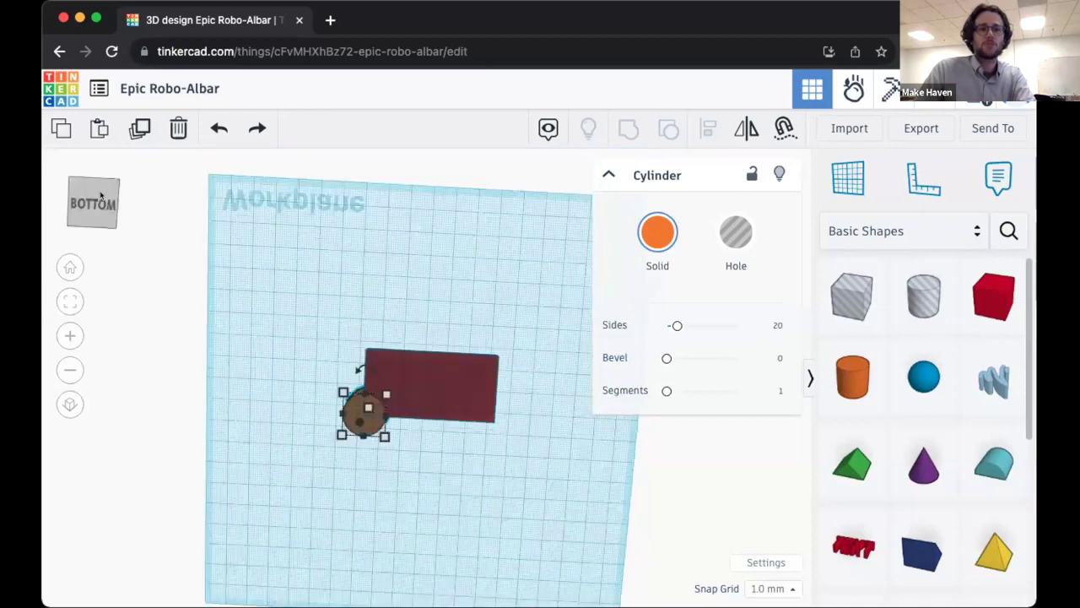
{"action": "left_click", "coordinate": [100, 228]}
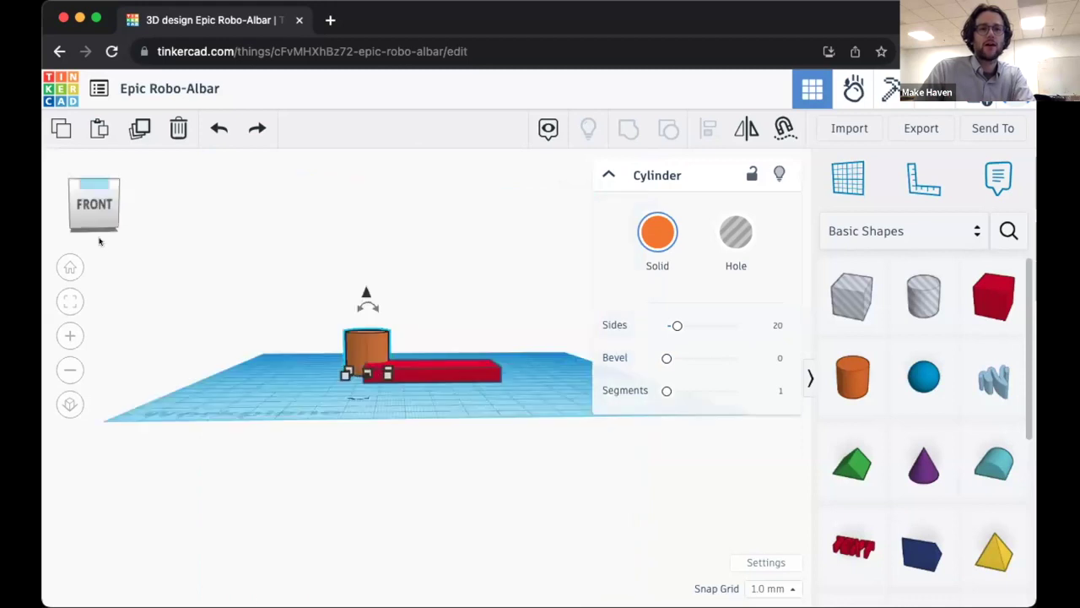
{"action": "left_click", "coordinate": [101, 232]}
{"action": "left_click", "coordinate": [99, 236]}
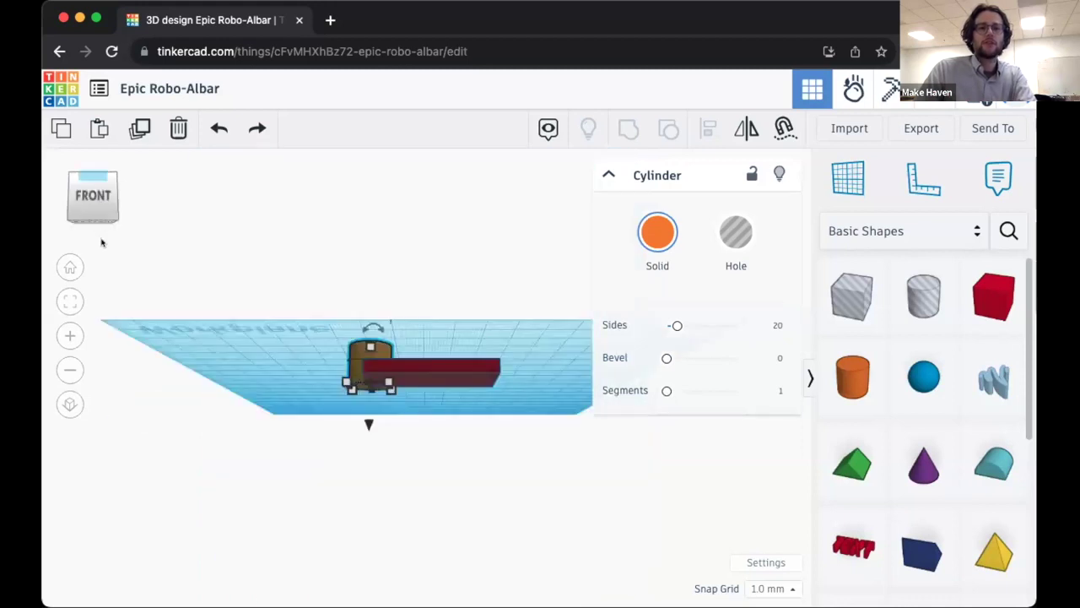
{"action": "left_click", "coordinate": [99, 242]}
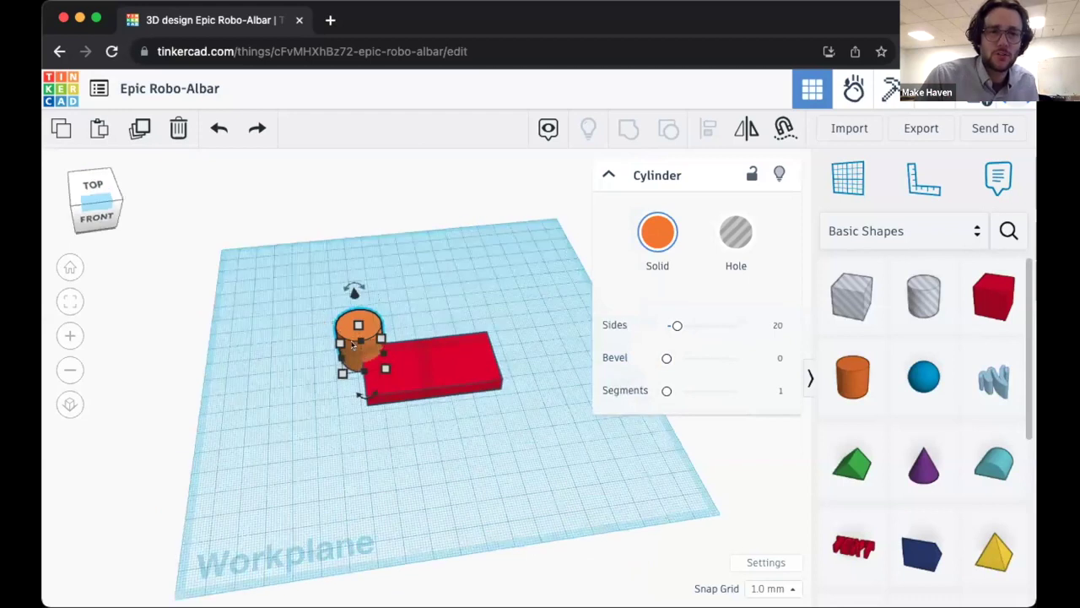
{"action": "mouse_move", "coordinate": [360, 339]}
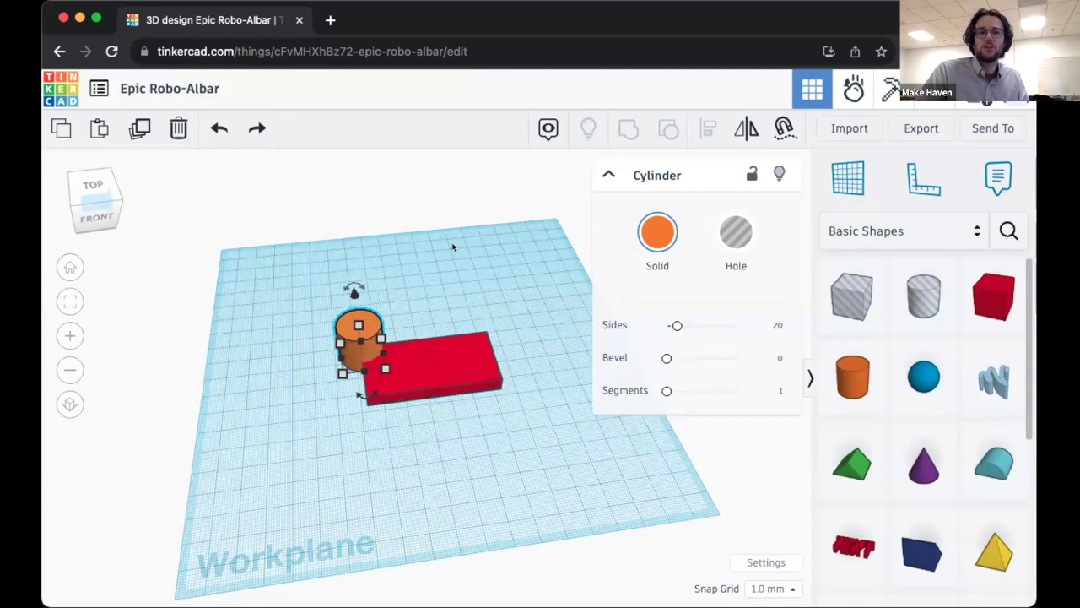
Turn the cylinder over the box's back-left corner into a hole while looking at it from the top.
{"action": "left_click", "coordinate": [99, 181]}
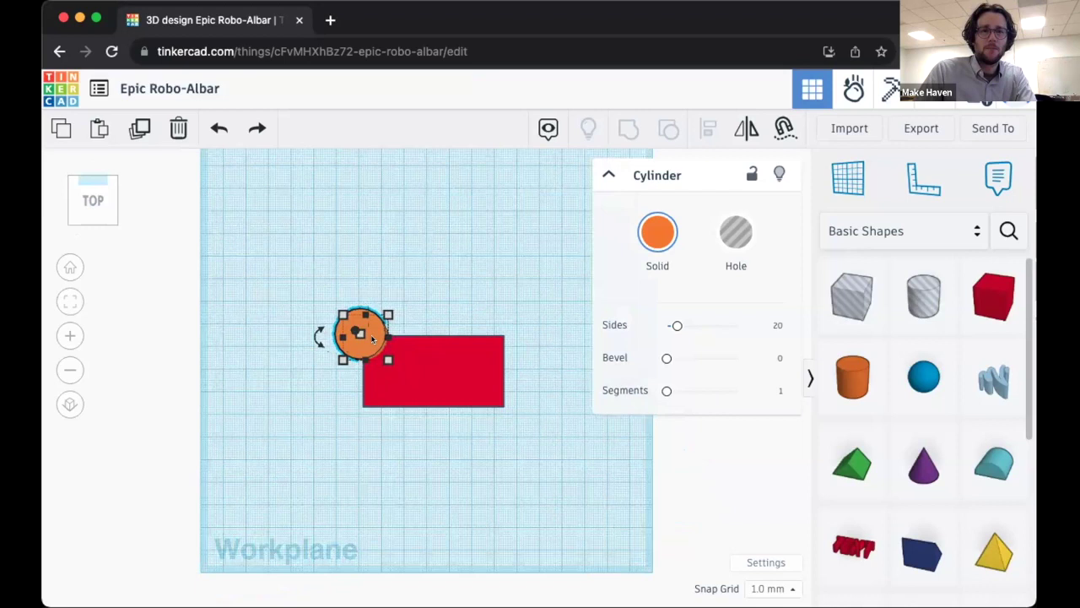
{"action": "scroll", "coordinate": [371, 338], "scroll_direction": "up", "scroll_amount": 1}
{"action": "scroll", "coordinate": [371, 338], "scroll_direction": "up", "scroll_amount": 1}
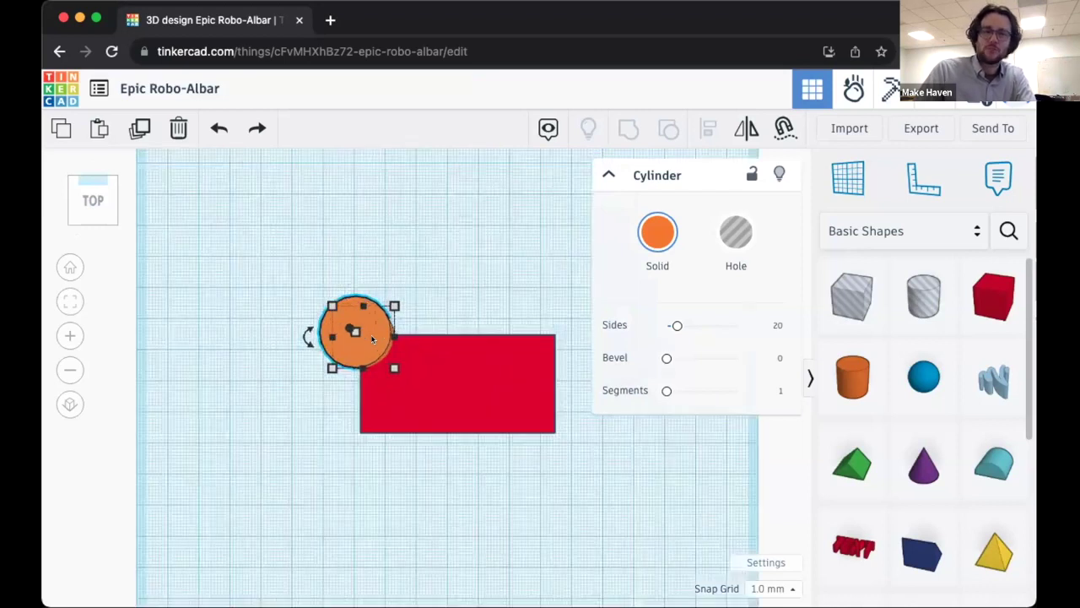
{"action": "scroll", "coordinate": [371, 338], "scroll_direction": "up", "scroll_amount": 1}
{"action": "scroll", "coordinate": [371, 338], "scroll_direction": "up", "scroll_amount": 2}
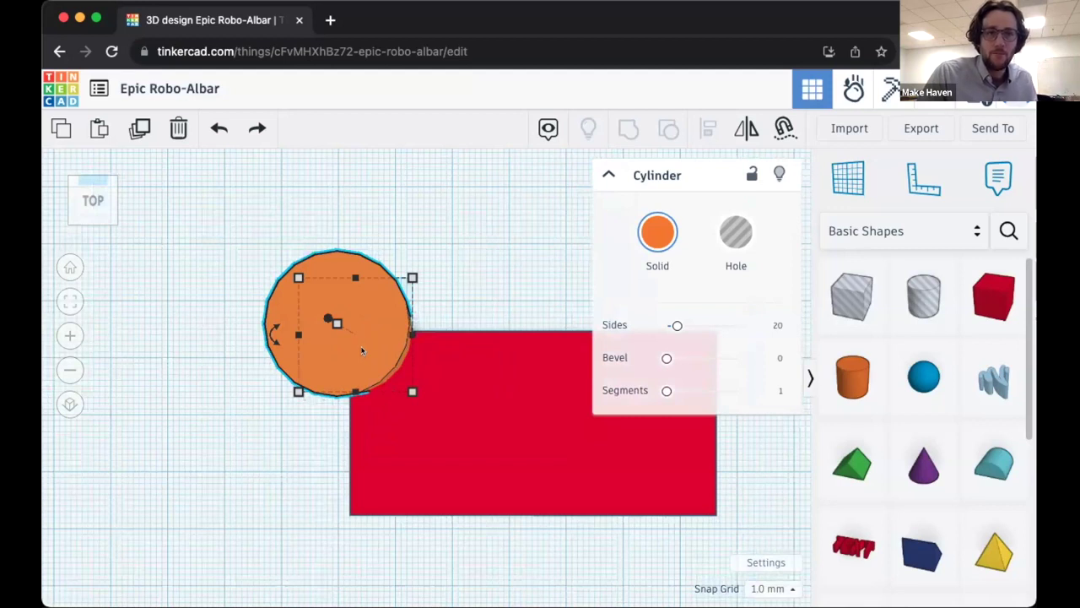
{"action": "left_click", "coordinate": [736, 232]}
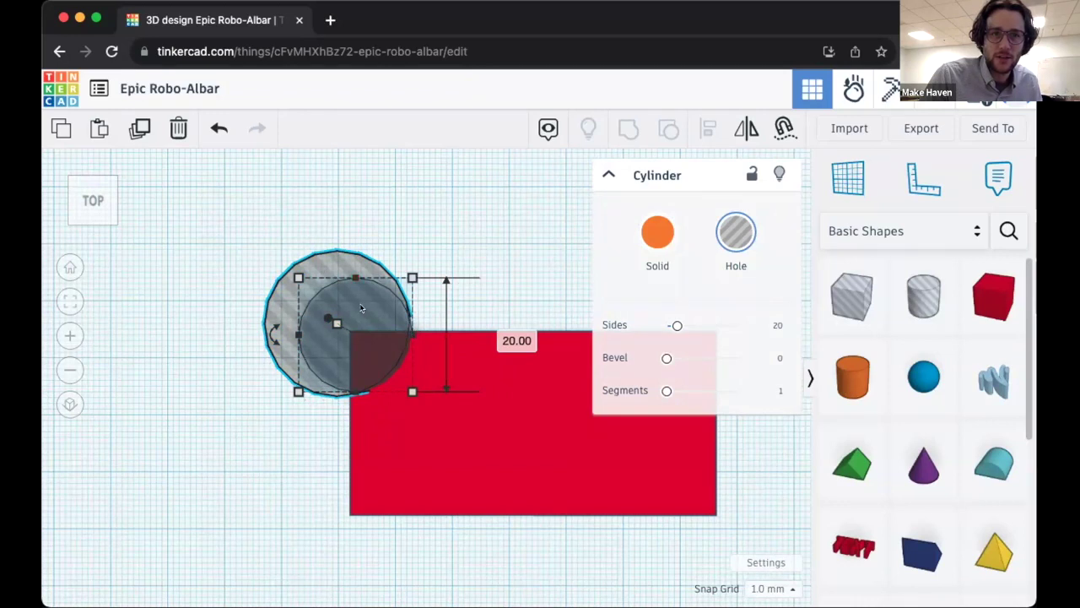
Nudge the cylinder 1 mm to the left so that its base is centred on the box's left edge.
{"action": "left_click_drag", "start_coordinate": [351, 309], "coordinate": [351, 309]}
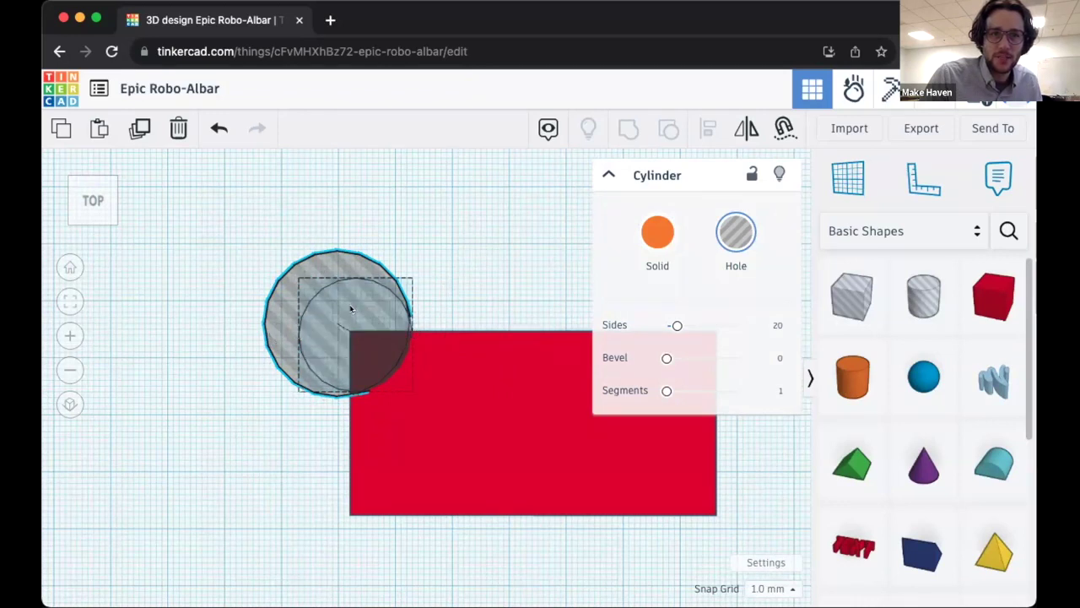
{"action": "key", "text": "Left"}
{"action": "key", "text": "Left"}
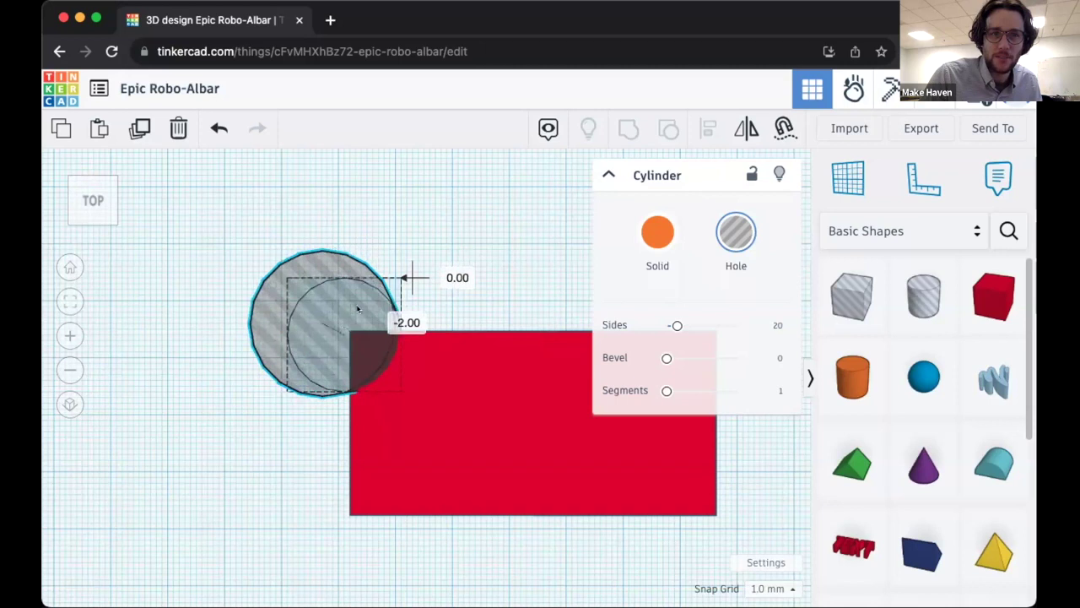
{"action": "key", "text": "Right"}
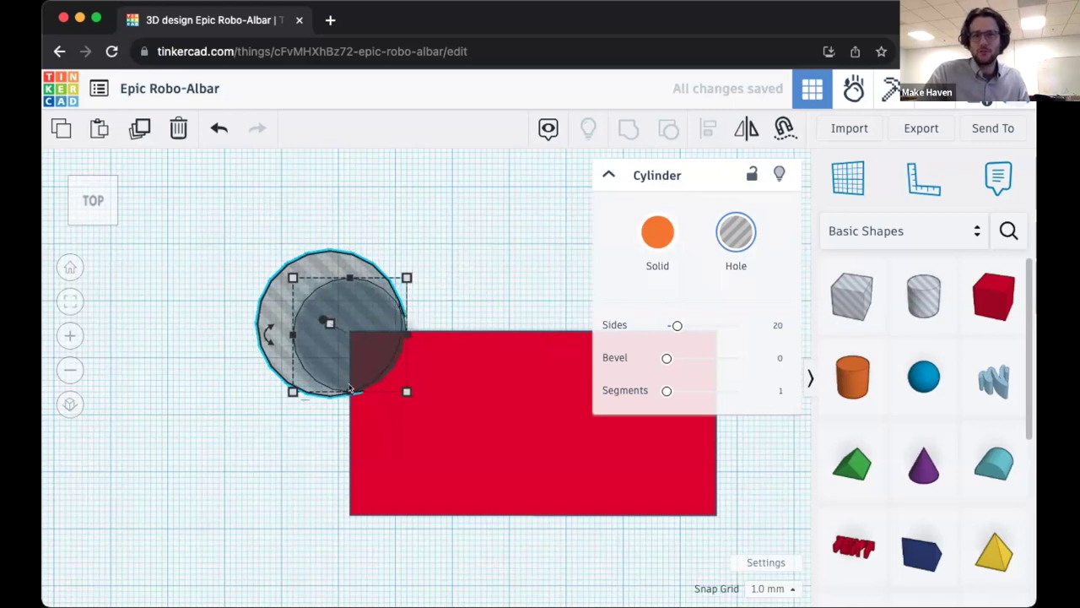
Switch the cylinder between solid and hole, leaving it as an orange solid.
{"action": "mouse_move", "coordinate": [409, 337]}
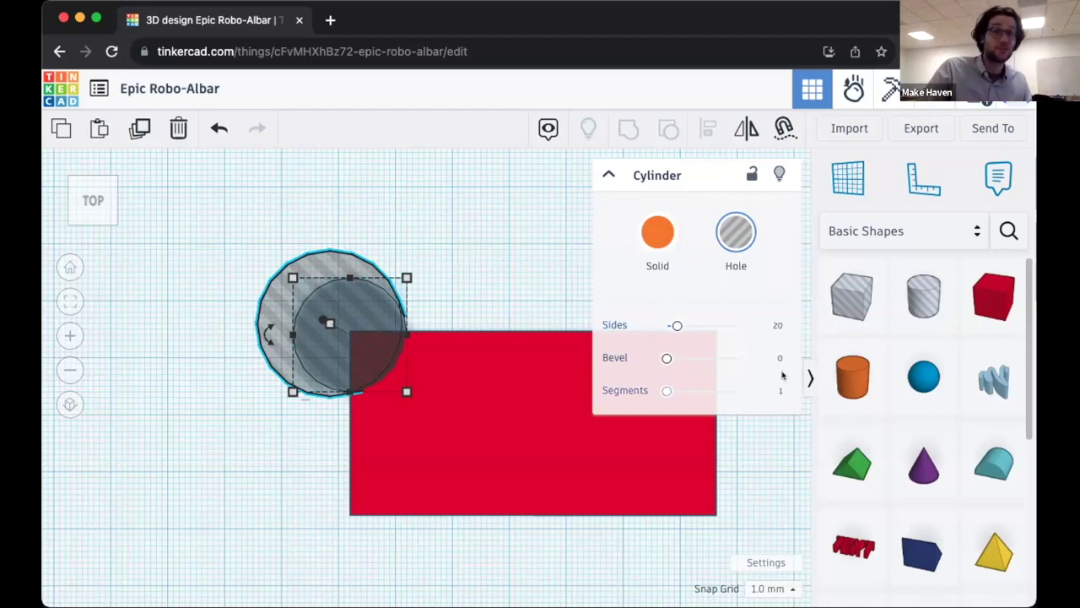
{"action": "left_click", "coordinate": [643, 234]}
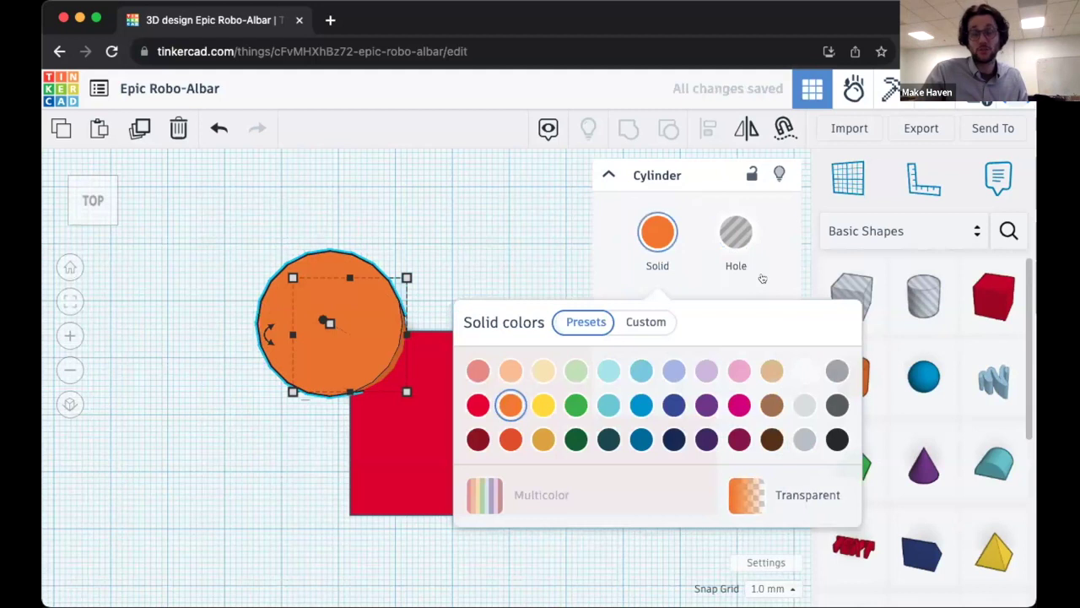
{"action": "left_click", "coordinate": [758, 282]}
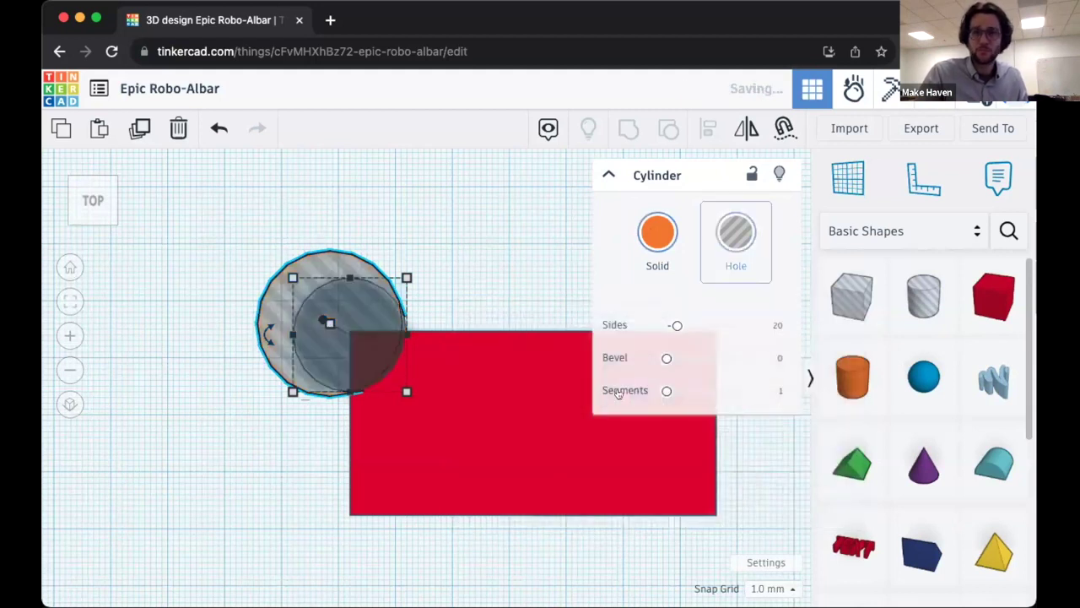
{"action": "left_click", "coordinate": [654, 240]}
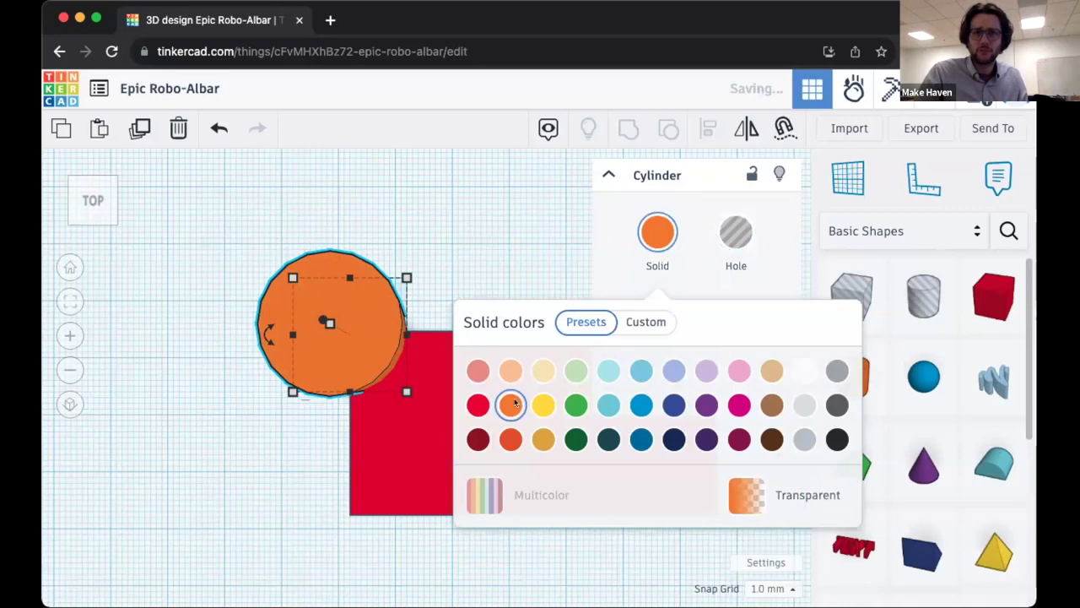
{"action": "left_click", "coordinate": [719, 376]}
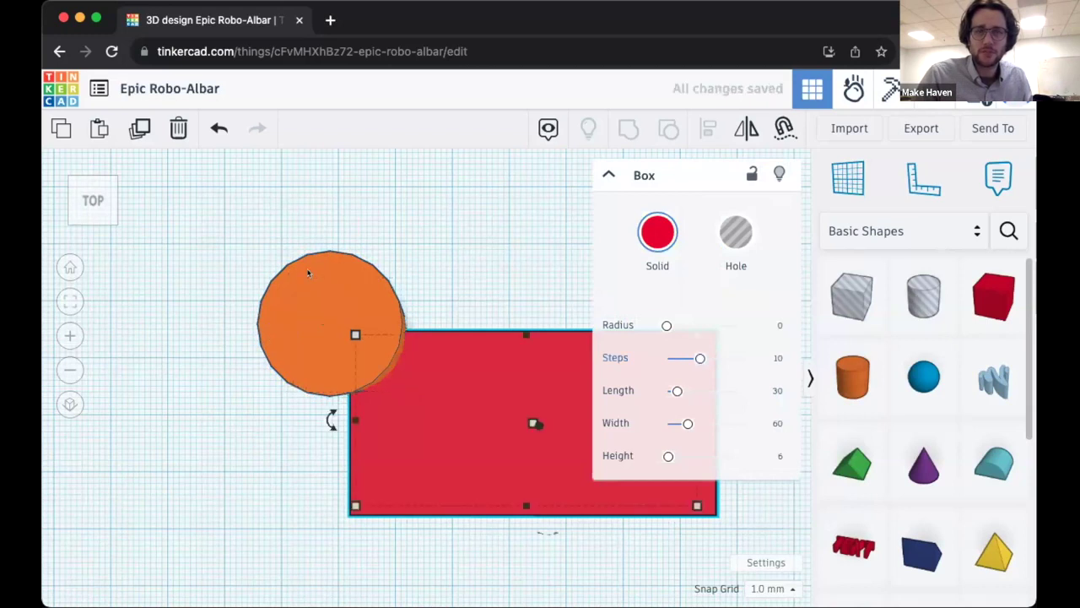
Reduce the cylinder's height to 13 mm.
{"action": "left_click", "coordinate": [308, 273]}
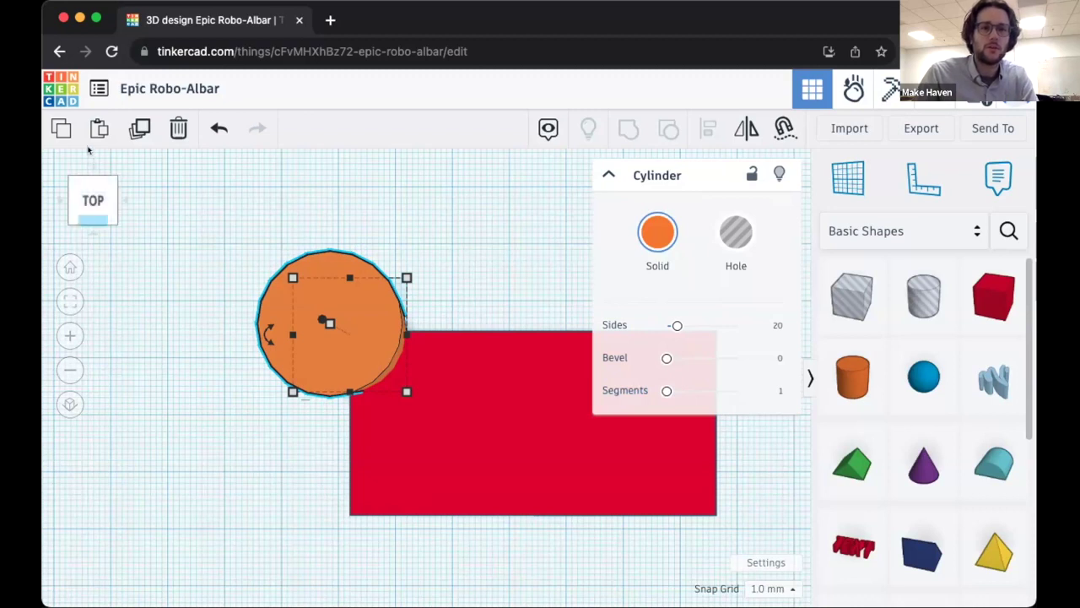
{"action": "right_click_drag", "start_coordinate": [88, 142], "coordinate": [293, 209]}
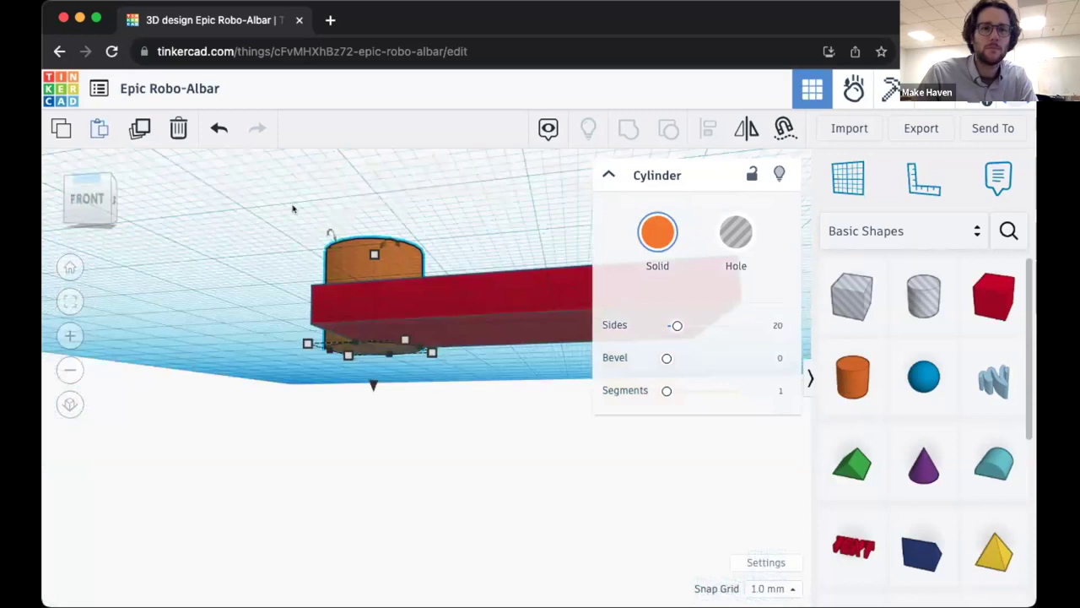
{"action": "left_click", "coordinate": [100, 193]}
{"action": "left_click", "coordinate": [99, 187]}
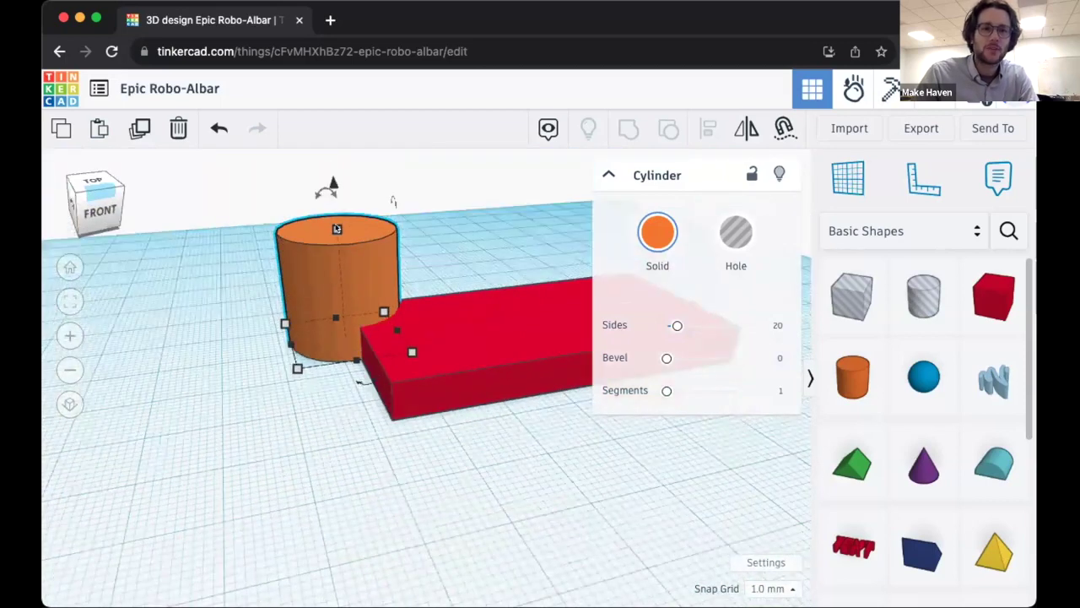
{"action": "left_click_drag", "start_coordinate": [337, 230], "coordinate": [346, 272]}
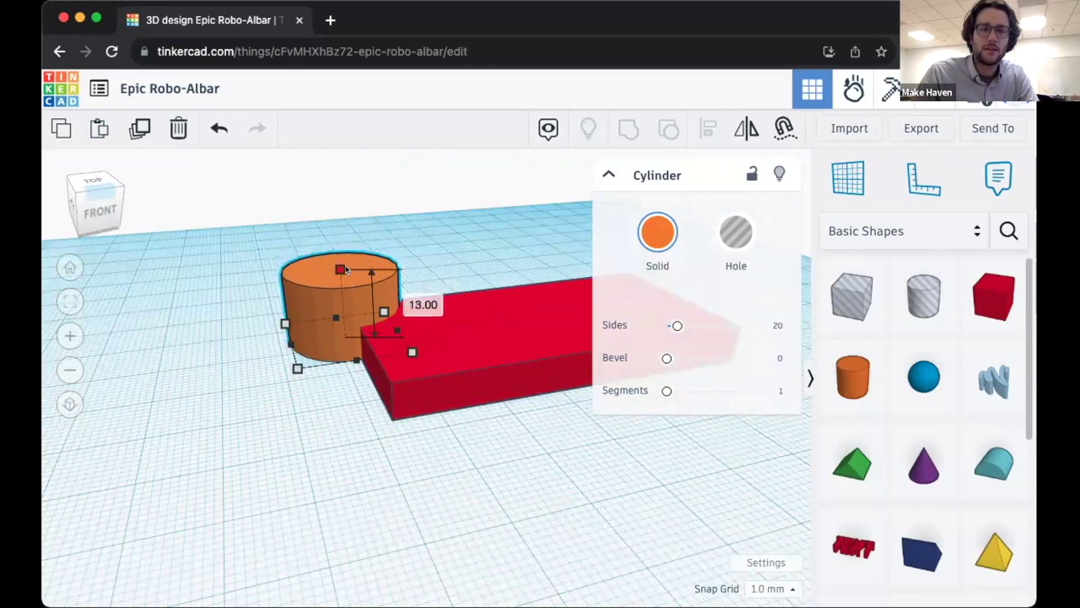
Set the cylinder's height to 6 mm, matching the box's thickness, and deselect it.
{"action": "left_click", "coordinate": [423, 298]}
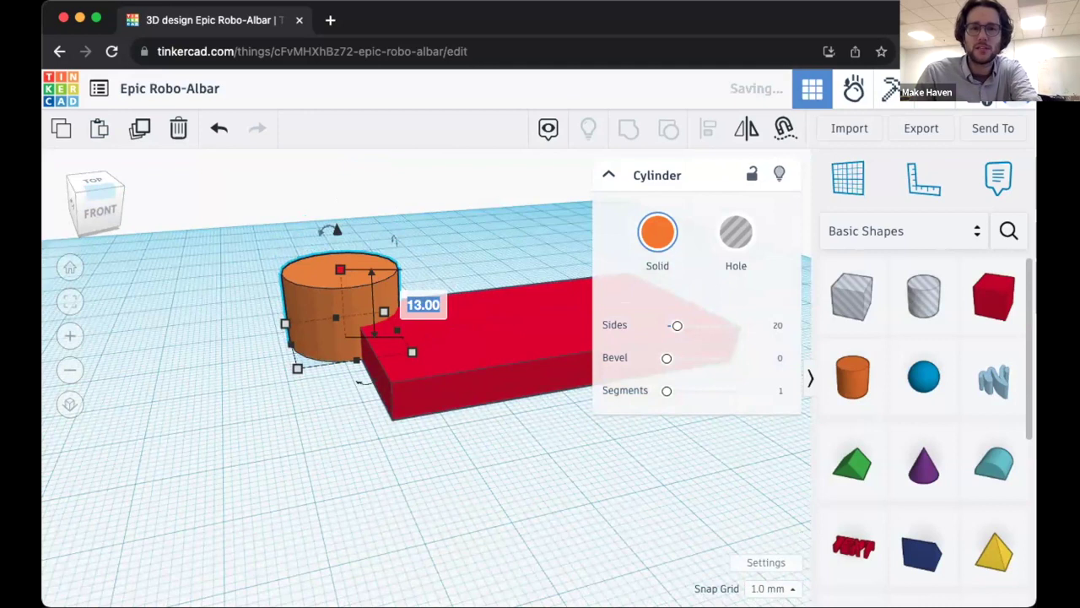
{"action": "type", "text": "6"}
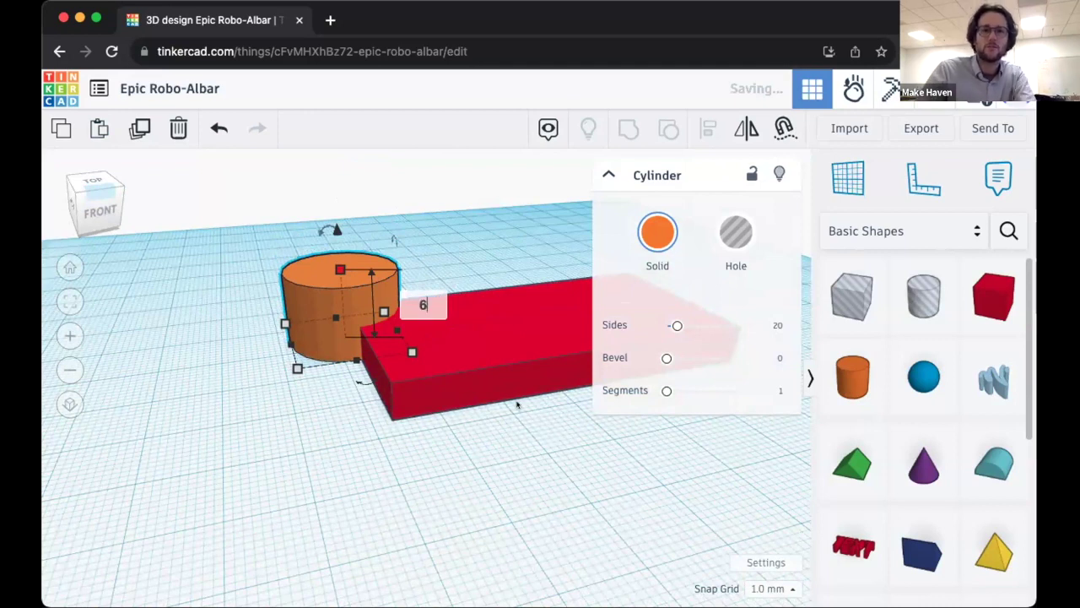
{"action": "key", "text": "Return"}
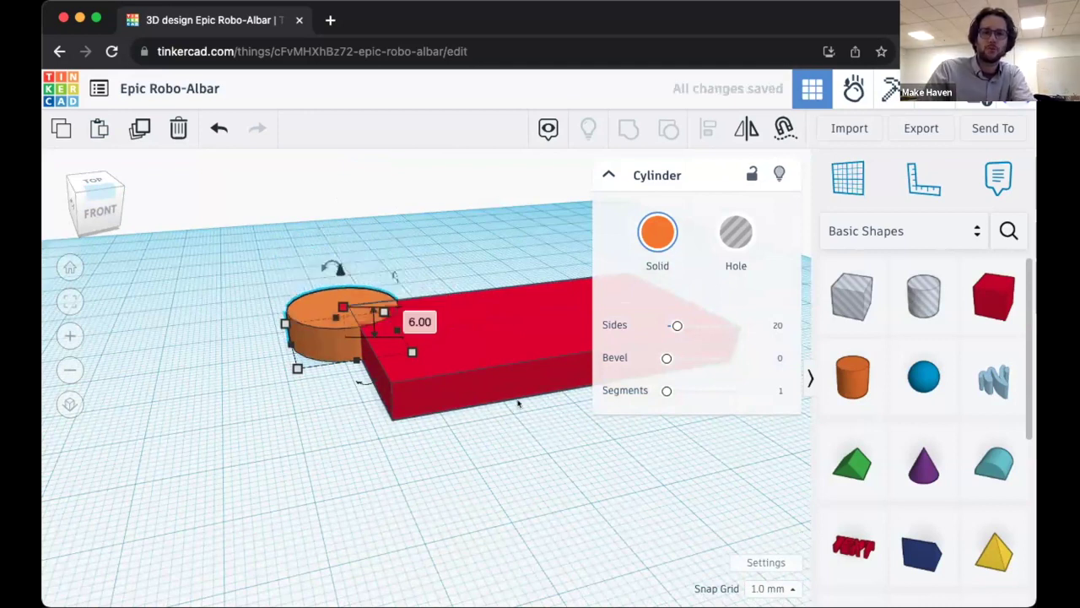
{"action": "left_click", "coordinate": [468, 234]}
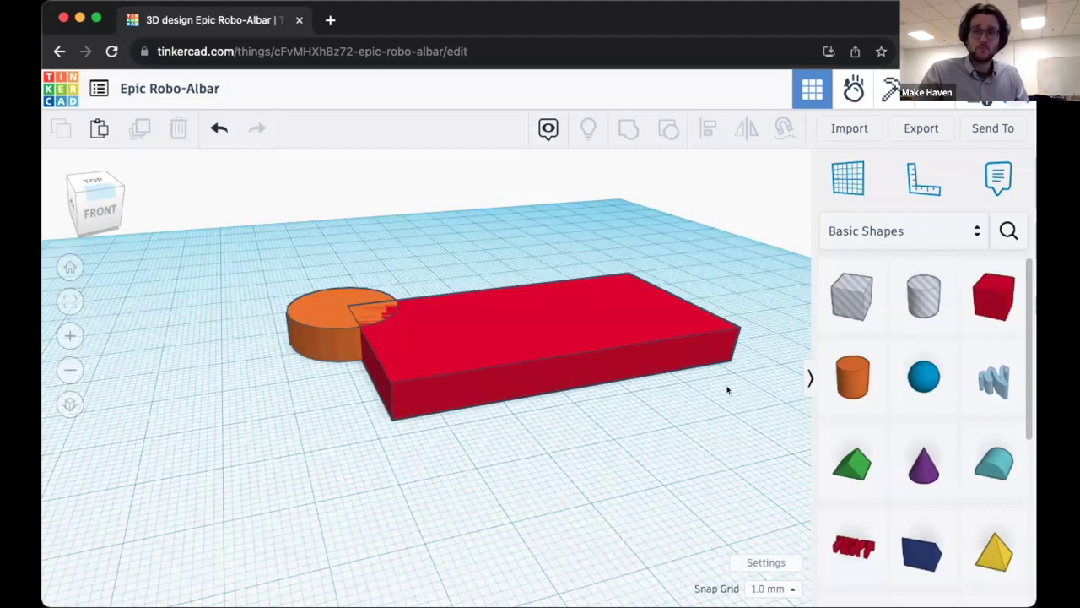
Place a second solid cylinder on top of the 6 mm high disc at the box's corner.
{"action": "left_click", "coordinate": [853, 377]}
{"action": "left_click_drag", "start_coordinate": [486, 379], "coordinate": [339, 307]}
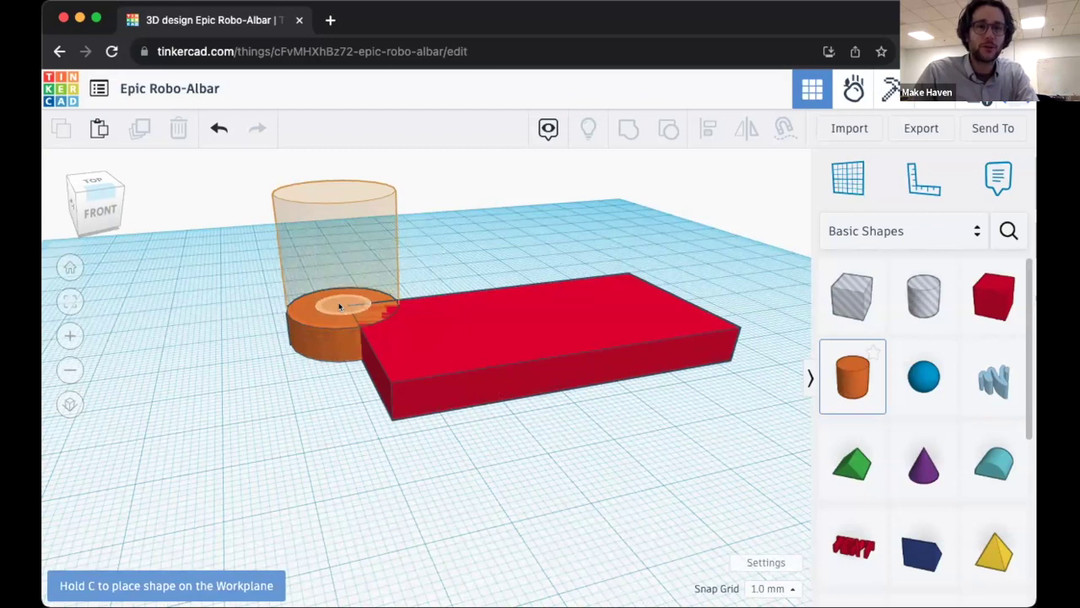
{"action": "left_click_drag", "start_coordinate": [339, 306], "coordinate": [337, 303]}
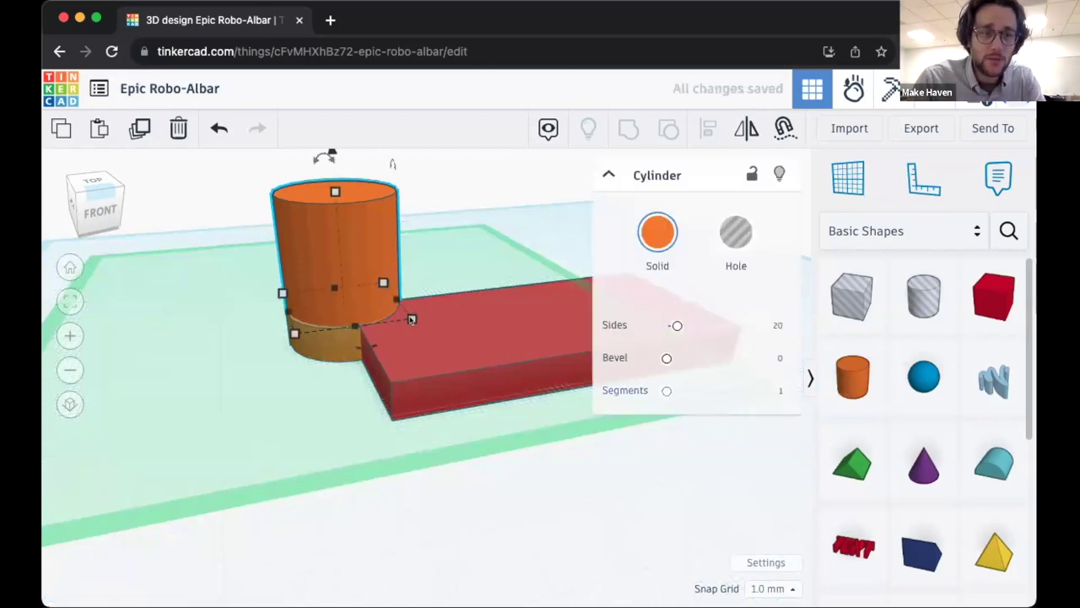
Resize the upper cylinder's base to 14 × 14 mm.
{"action": "mouse_move", "coordinate": [412, 319]}
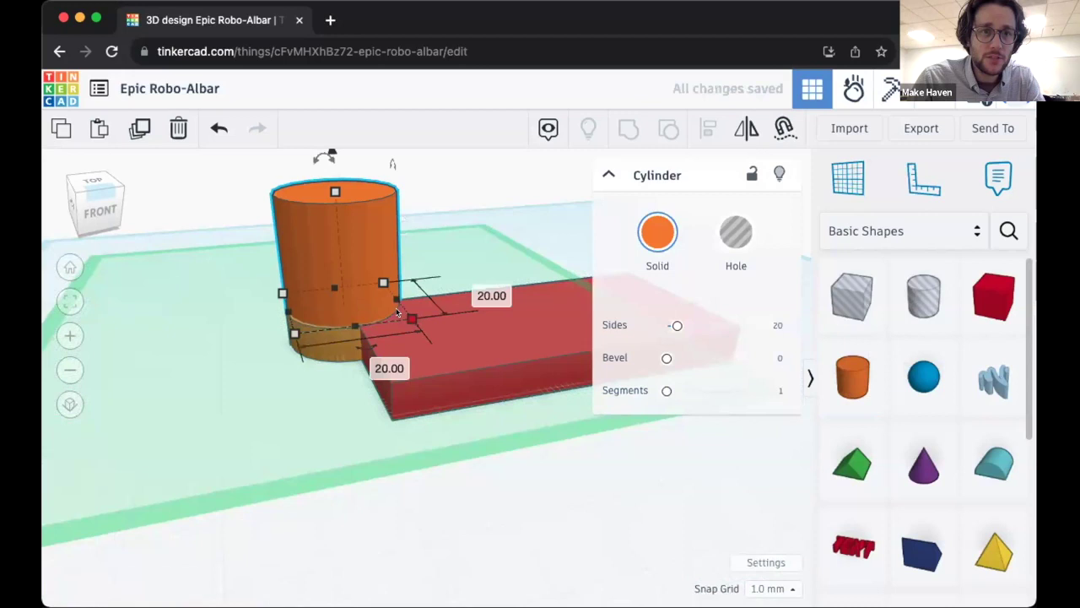
{"action": "left_click_drag", "start_coordinate": [388, 311], "coordinate": [389, 310]}
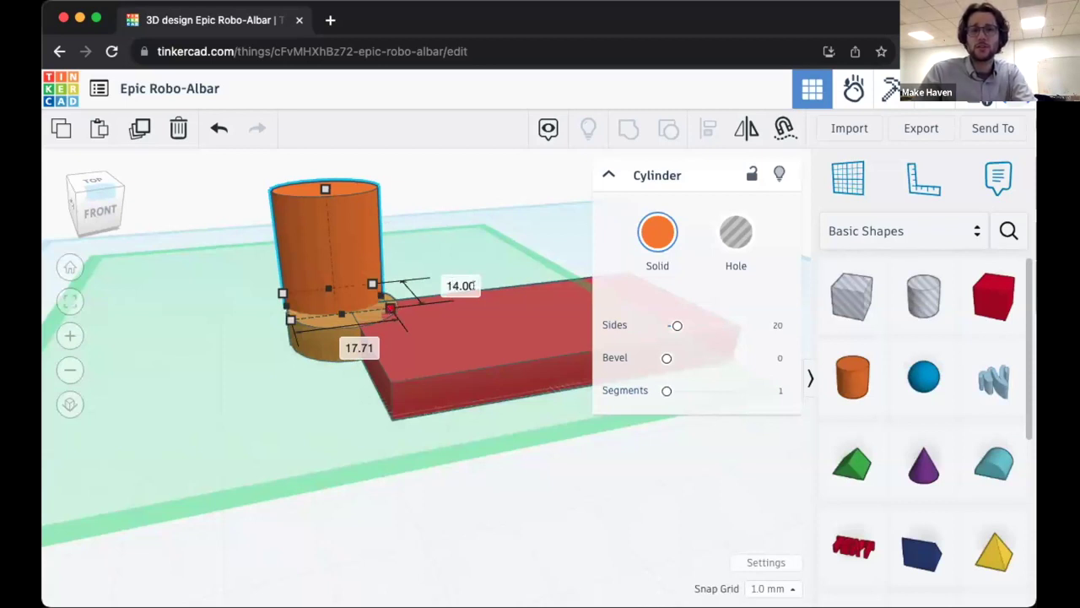
{"action": "left_click", "coordinate": [473, 285]}
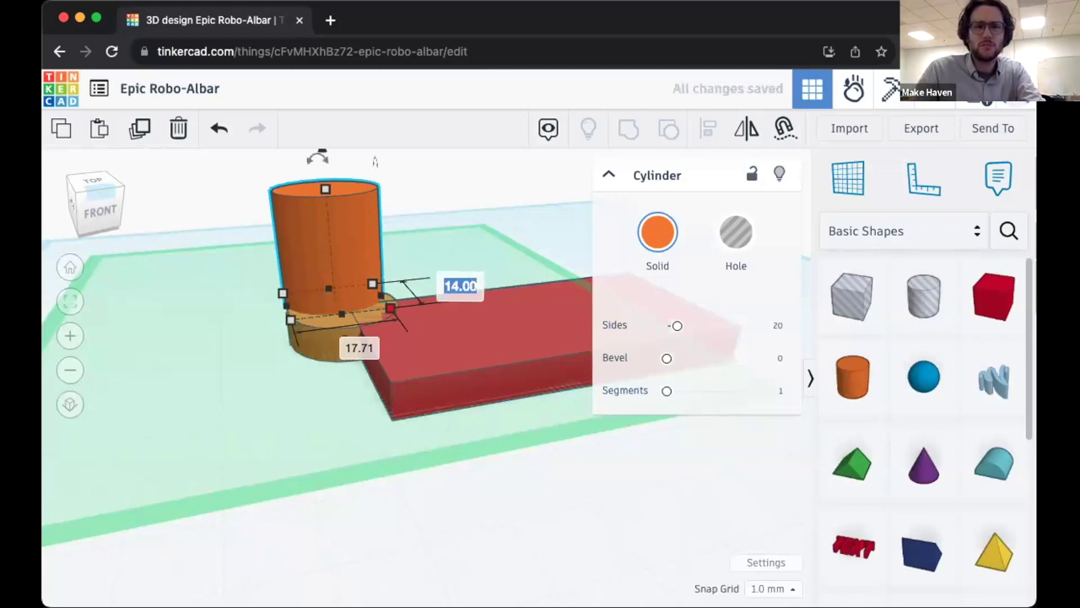
{"action": "type", "text": "15"}
{"action": "key", "text": "BackSpace"}
{"action": "key", "text": "BackSpace"}
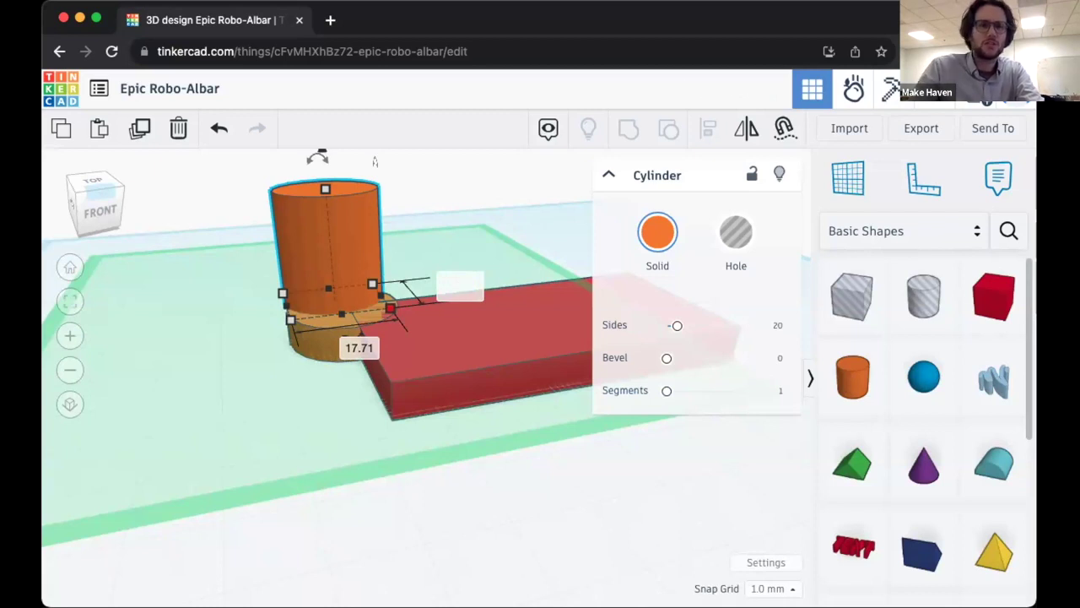
{"action": "type", "text": "14"}
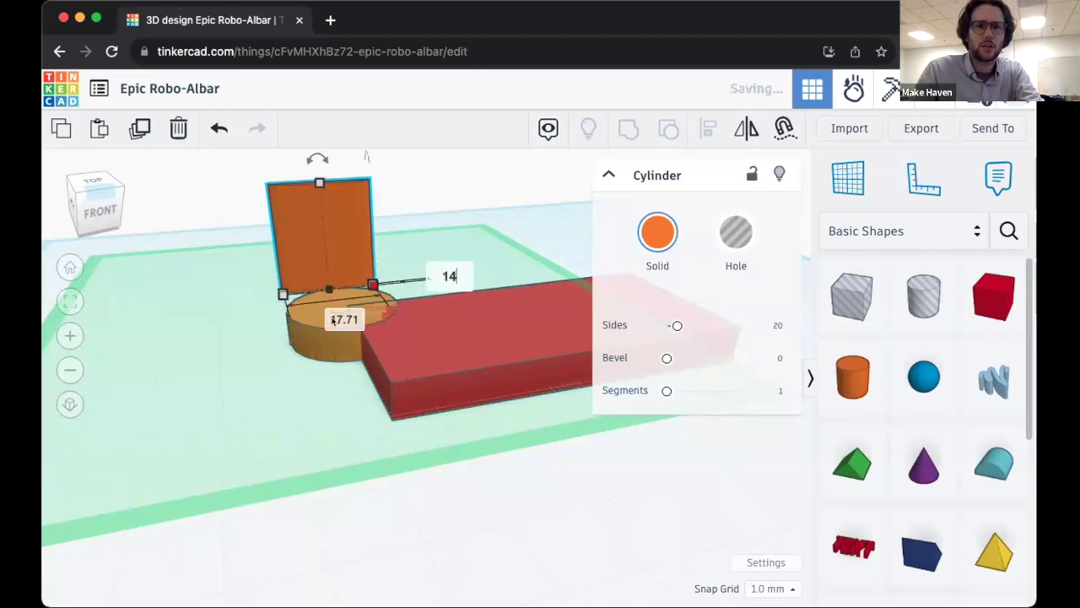
{"action": "left_click", "coordinate": [347, 324]}
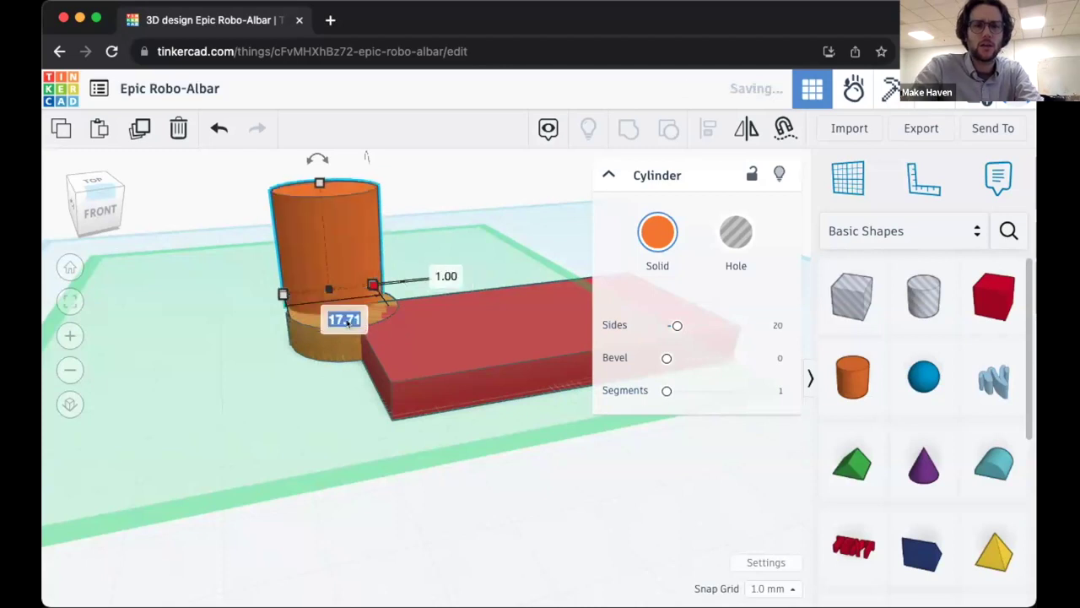
{"action": "type", "text": "14"}
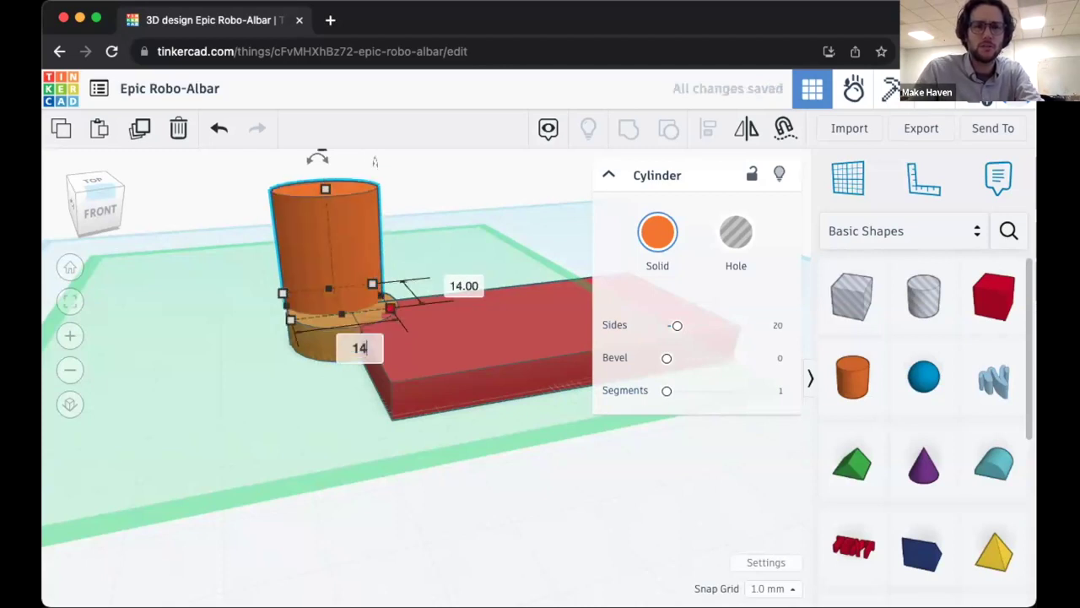
{"action": "key", "text": "Tab"}
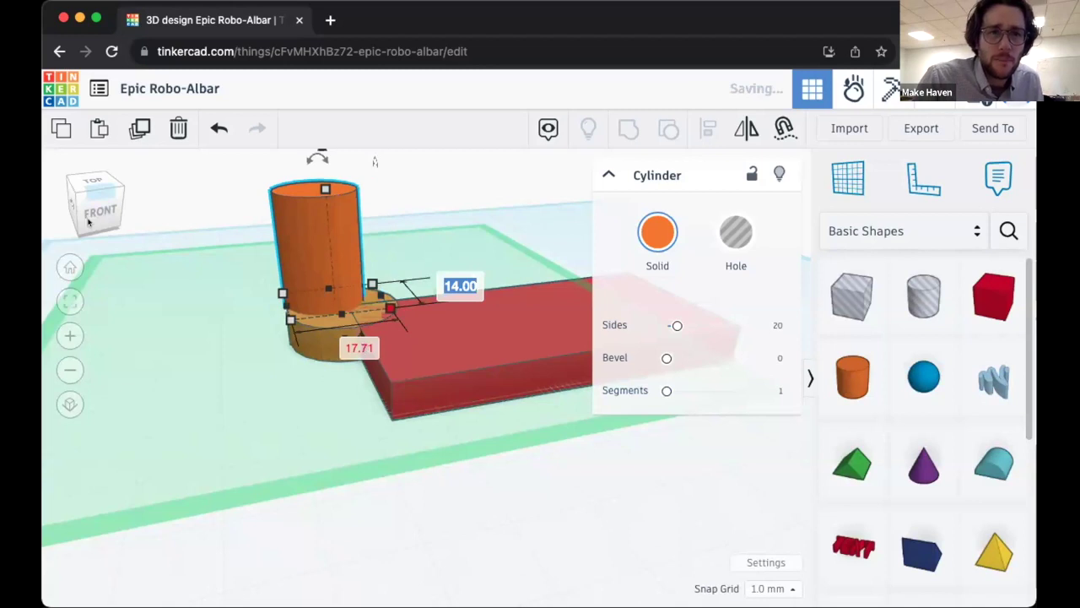
From the top view, move the 14 mm cylinder 2.71 mm right and 4 mm towards the front, over the disc's middle.
{"action": "left_click", "coordinate": [87, 177]}
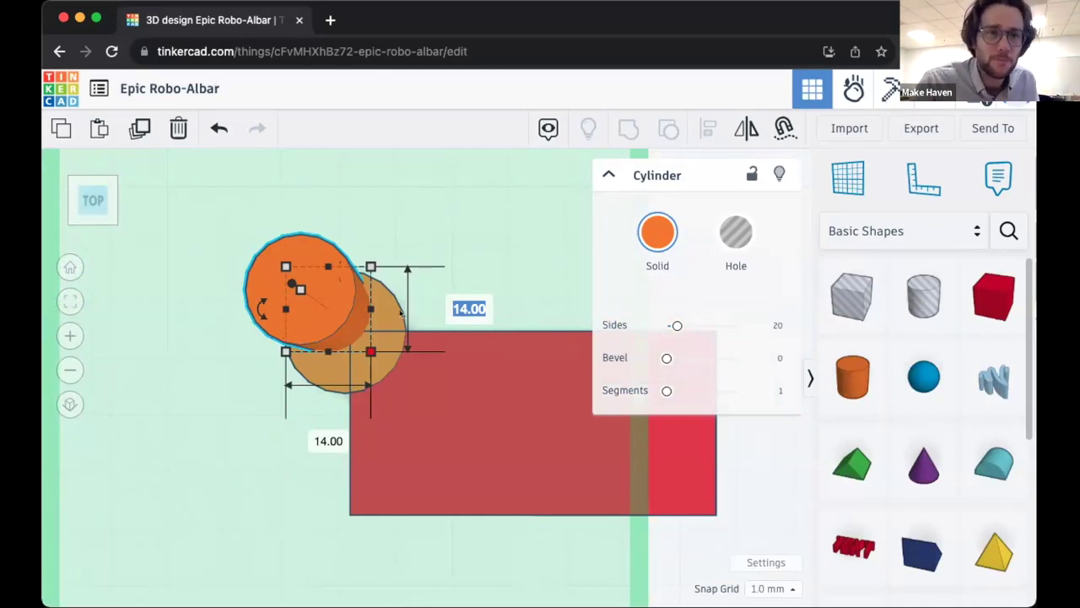
{"action": "left_click", "coordinate": [320, 297]}
{"action": "left_click_drag", "start_coordinate": [333, 320], "coordinate": [336, 326]}
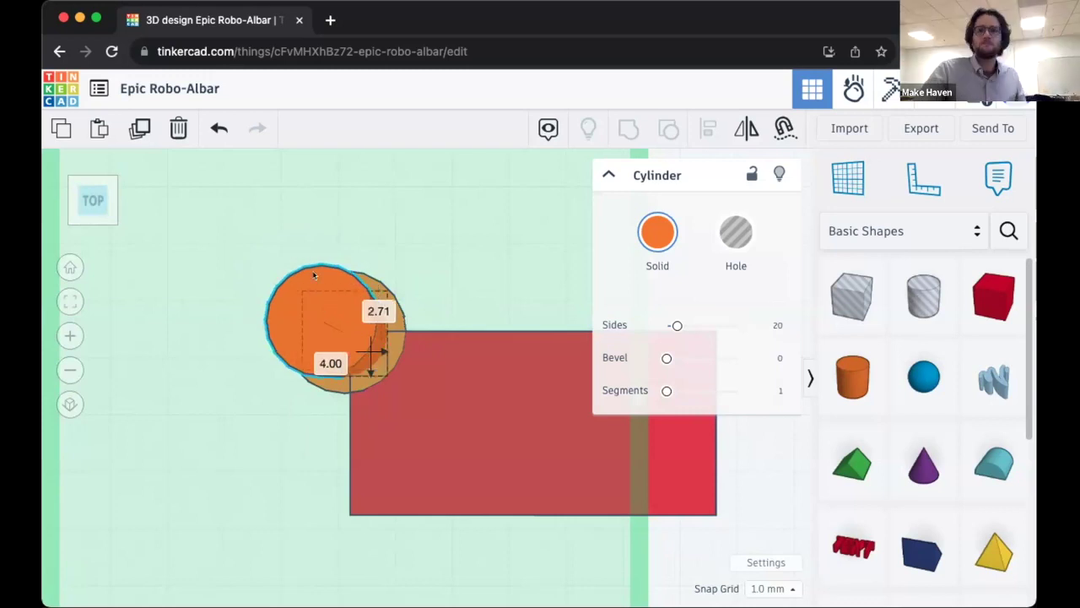
{"action": "left_click_drag", "start_coordinate": [313, 276], "coordinate": [313, 276]}
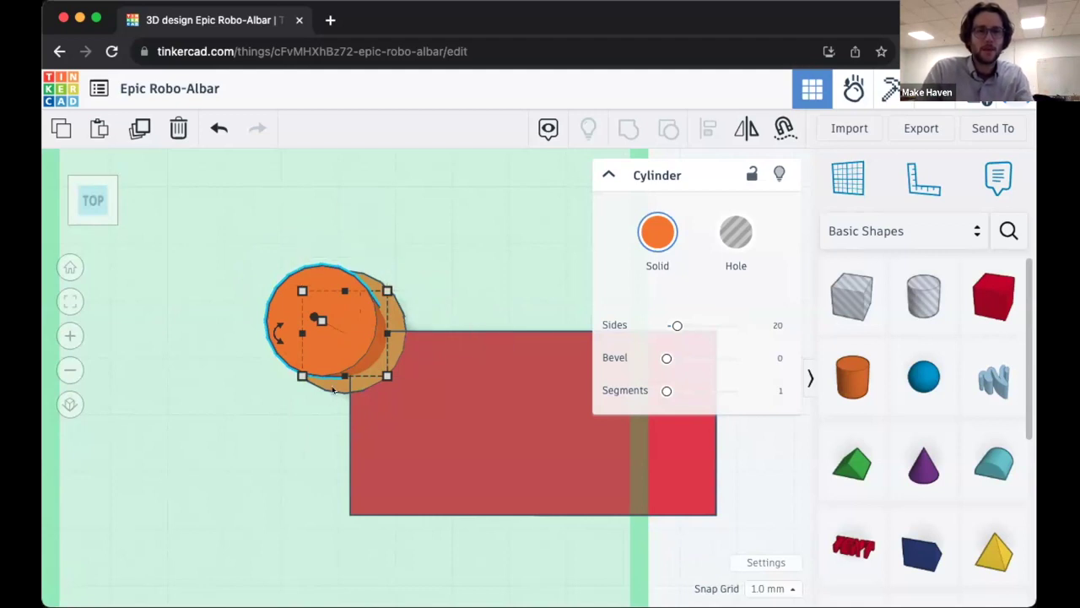
Select the disc and the 14 mm cylinder together and align their centres in both horizontal directions.
{"action": "left_click_drag", "start_coordinate": [334, 390], "coordinate": [327, 398]}
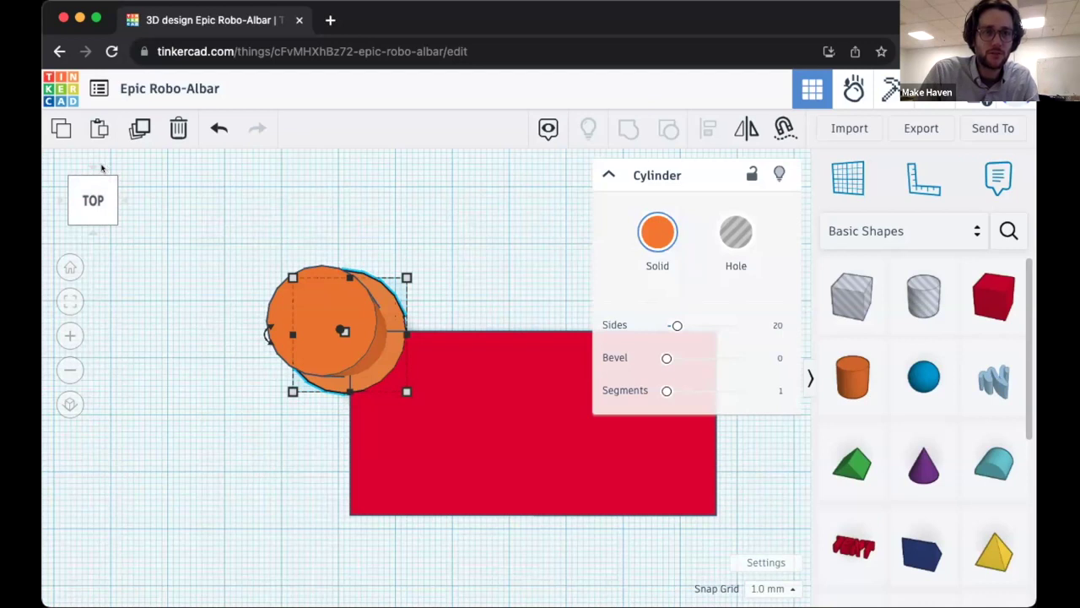
{"action": "left_click", "coordinate": [102, 211]}
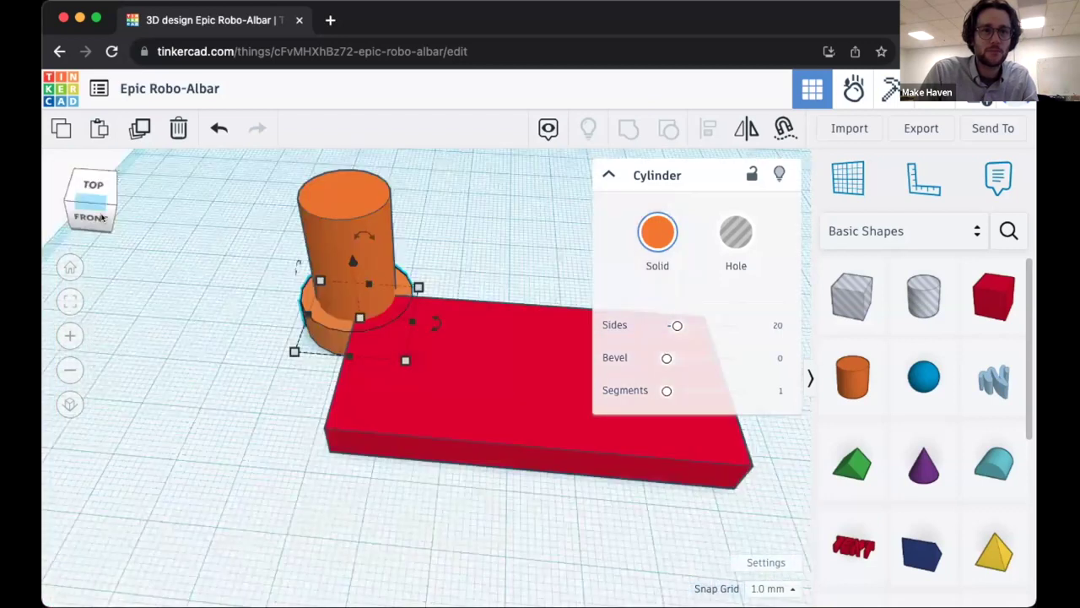
{"action": "left_click", "coordinate": [102, 216]}
{"action": "left_click", "coordinate": [102, 216]}
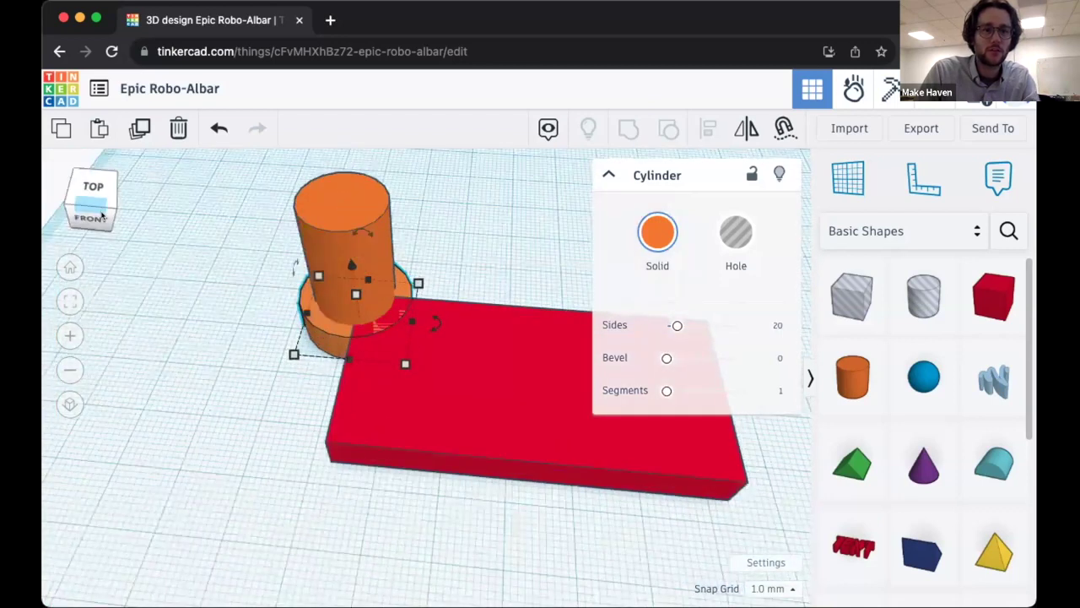
{"action": "left_click", "coordinate": [335, 201], "text": "shift"}
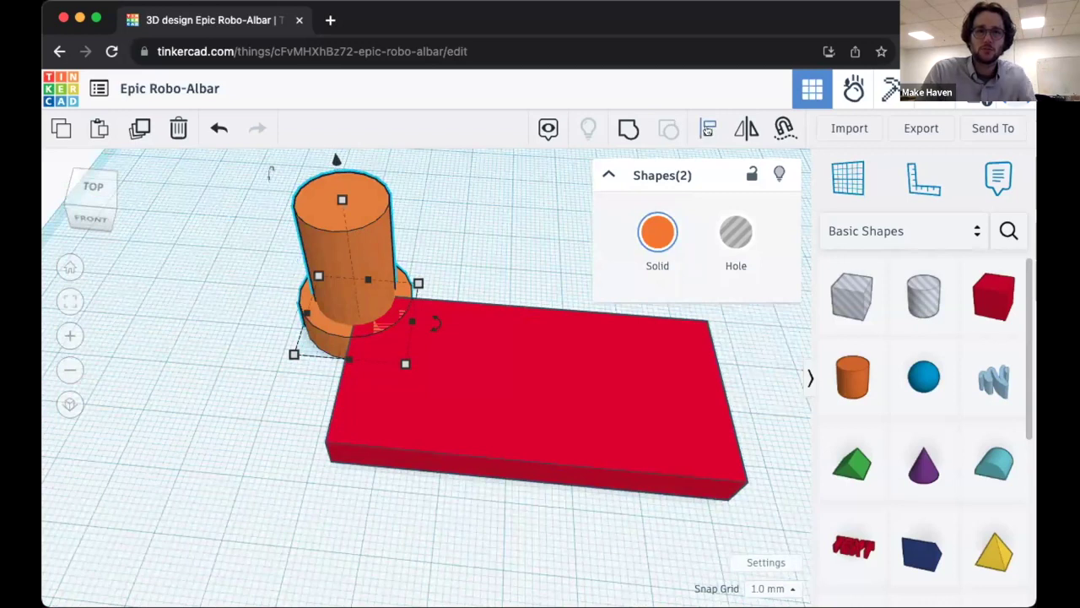
{"action": "left_click", "coordinate": [708, 128]}
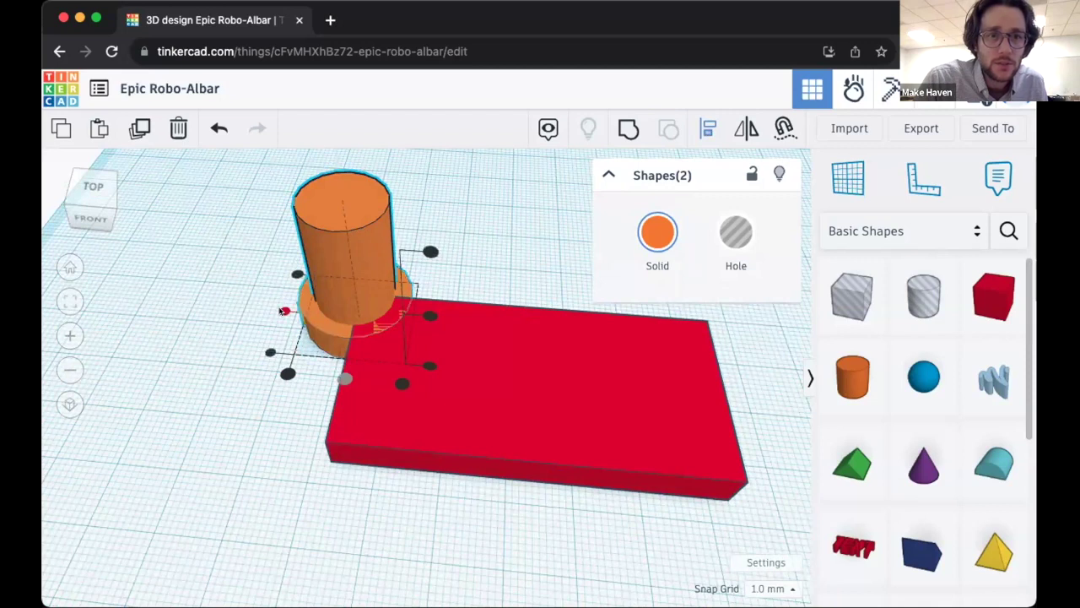
{"action": "left_click", "coordinate": [284, 310]}
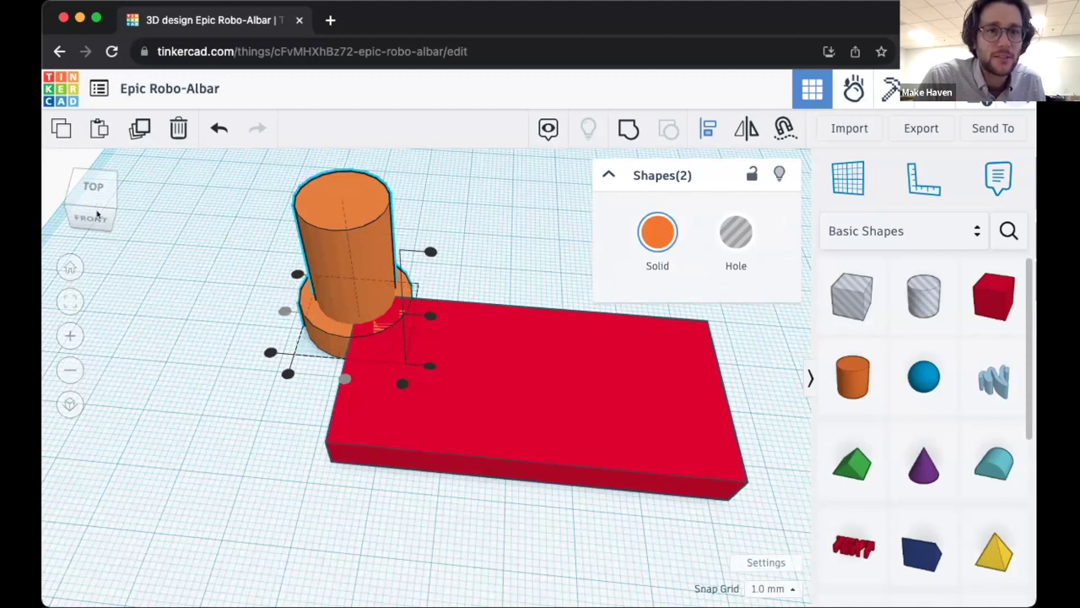
Examine the aligned cylinders from below, from the side and from above to check that they are concentric.
{"action": "mouse_move", "coordinate": [108, 232]}
{"action": "left_mouse_down"}
{"action": "mouse_move", "coordinate": [115, 221]}
{"action": "mouse_move", "coordinate": [118, 241]}
{"action": "left_mouse_up"}
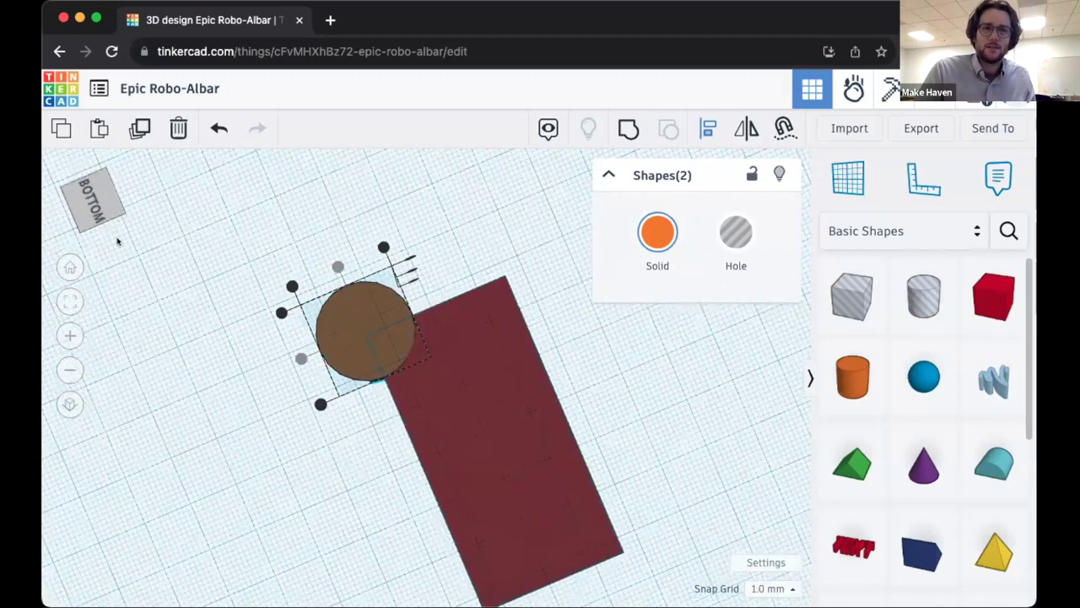
{"action": "left_click", "coordinate": [117, 238]}
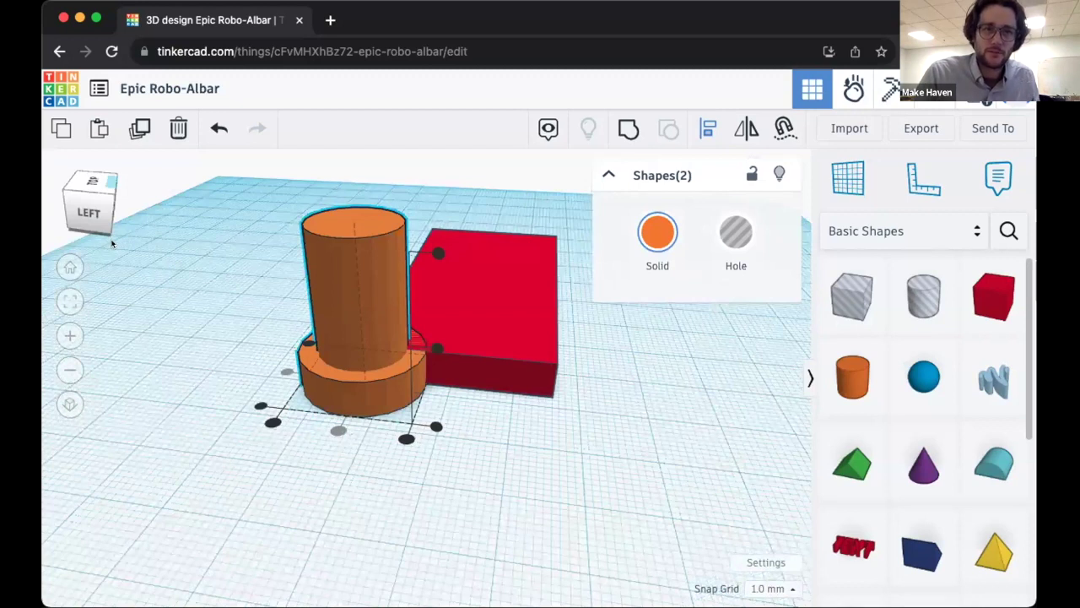
{"action": "left_click", "coordinate": [115, 235]}
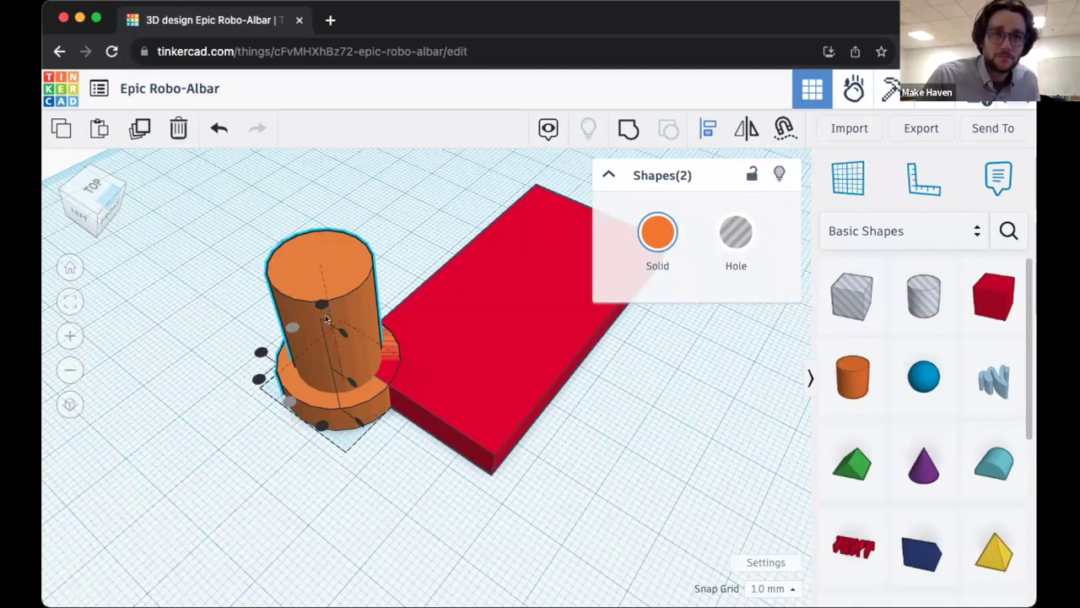
{"action": "left_click", "coordinate": [193, 281]}
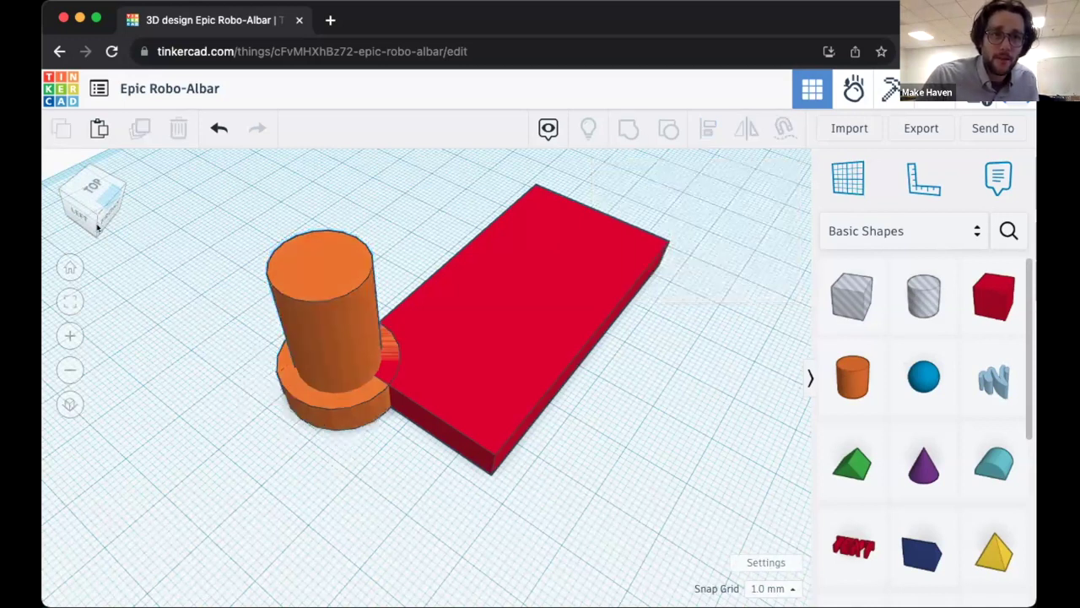
{"action": "left_click", "coordinate": [100, 226]}
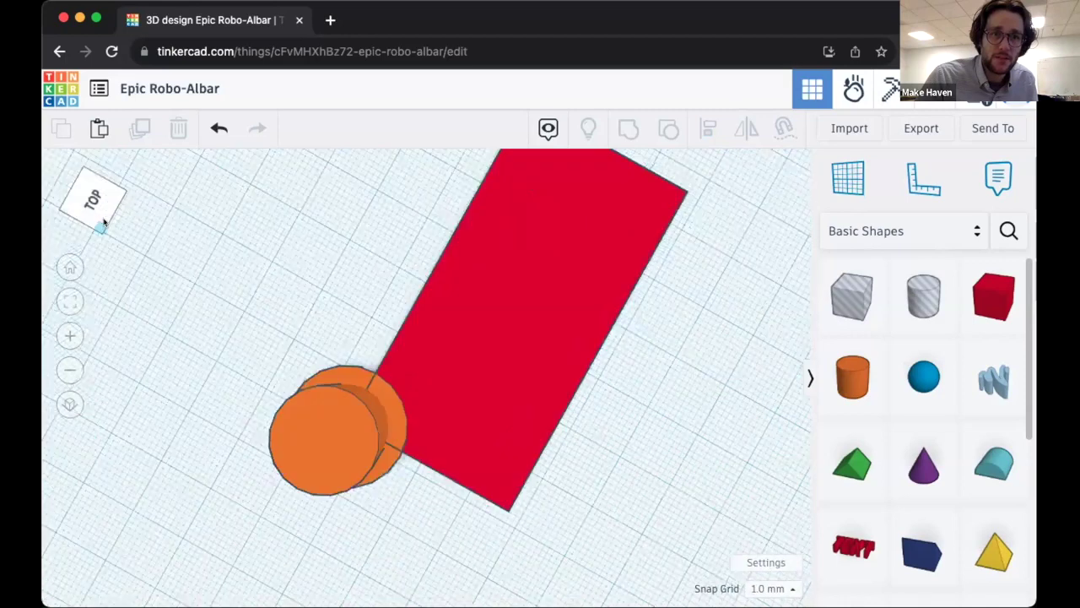
{"action": "left_click_drag", "start_coordinate": [106, 222], "coordinate": [114, 219]}
{"action": "left_click", "coordinate": [115, 219]}
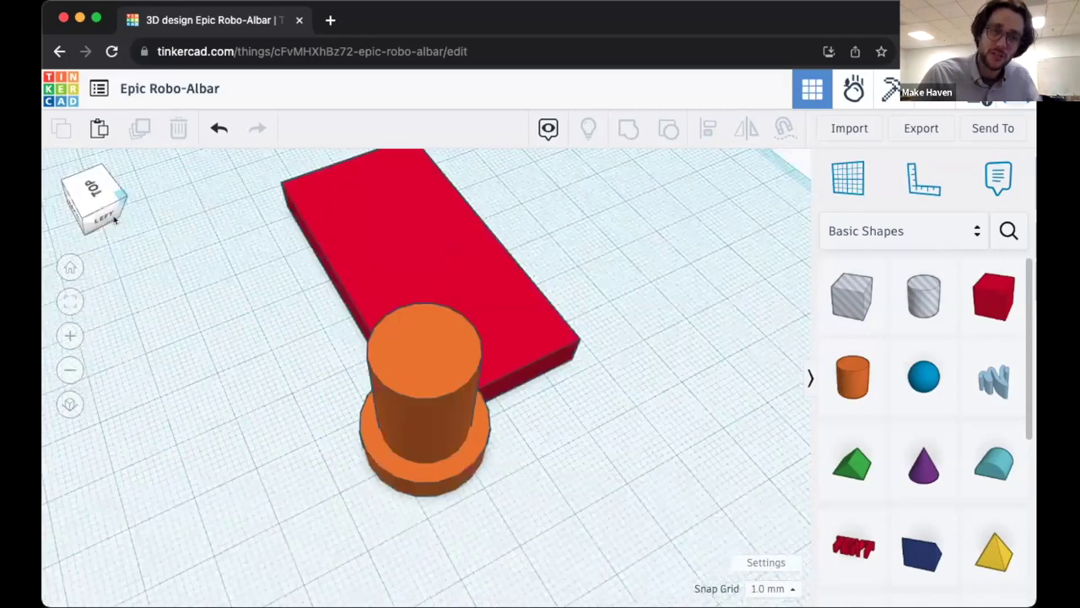
{"action": "left_click", "coordinate": [113, 209]}
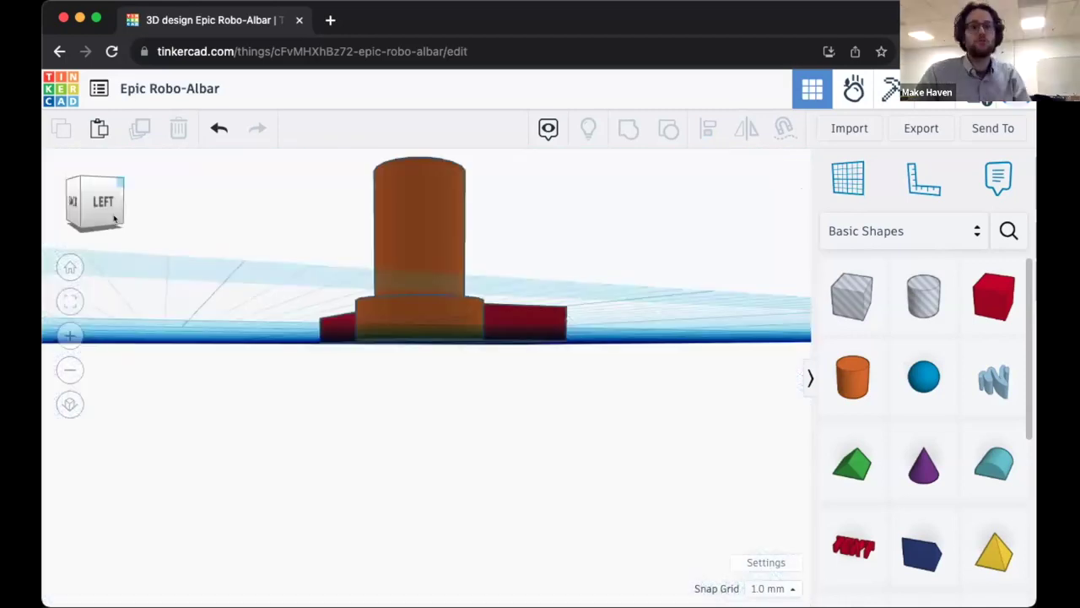
{"action": "left_click", "coordinate": [115, 222]}
{"action": "left_click", "coordinate": [115, 219]}
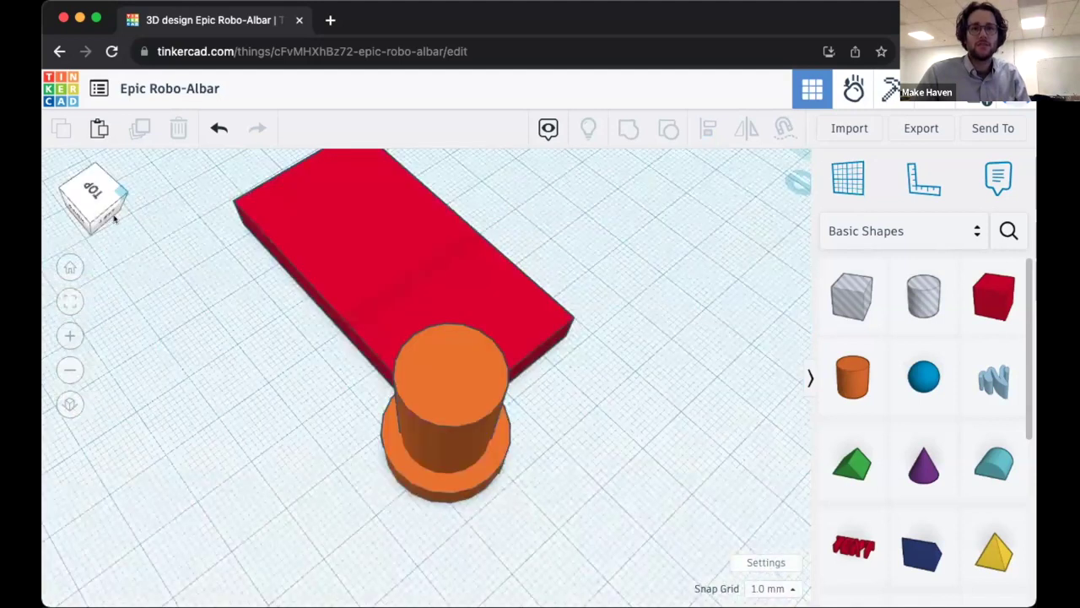
{"action": "left_click", "coordinate": [115, 218]}
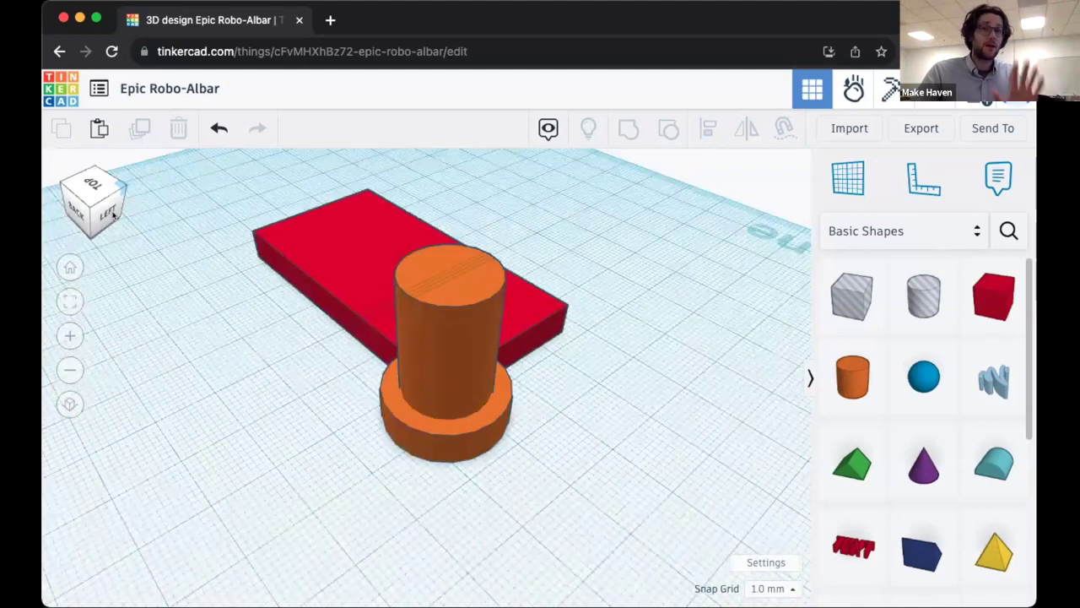
Lower the 14 mm cylinder by 12 mm so it passes through the disc, and turn it into a hole.
{"action": "left_click", "coordinate": [467, 335]}
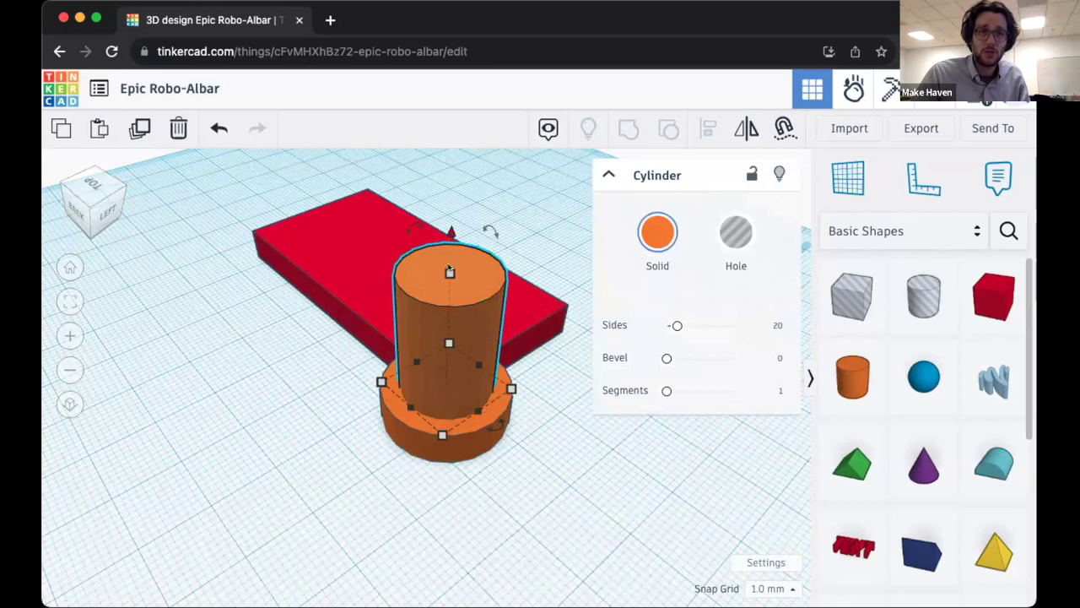
{"action": "left_click_drag", "start_coordinate": [449, 285], "coordinate": [445, 314]}
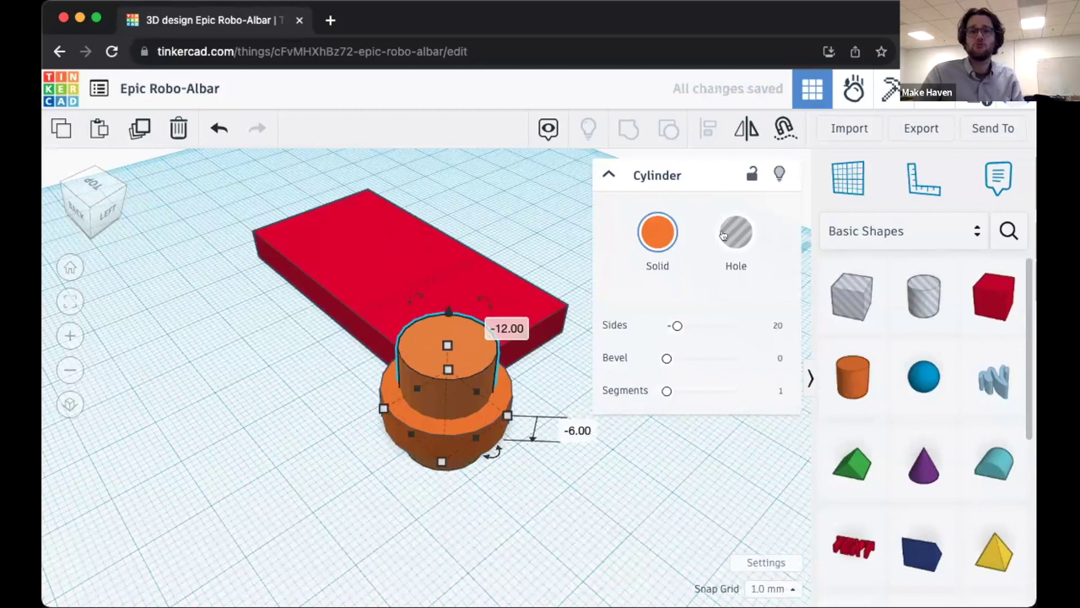
{"action": "key", "text": "h"}
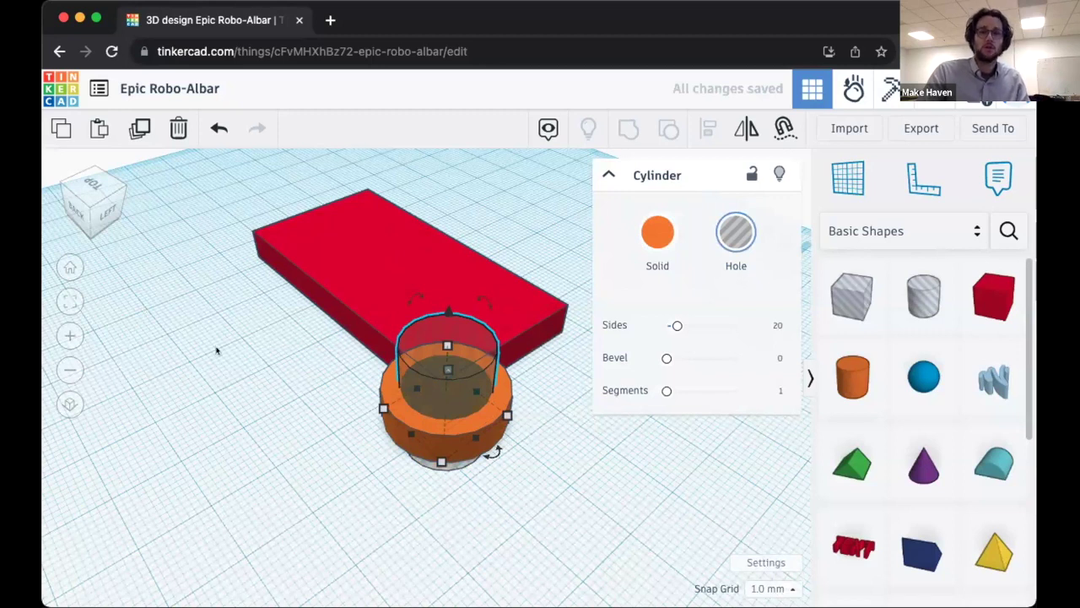
Group the corner disc with the box, and group that solid with the 14 mm hole cylinder to cut through it.
{"action": "left_click", "coordinate": [220, 463]}
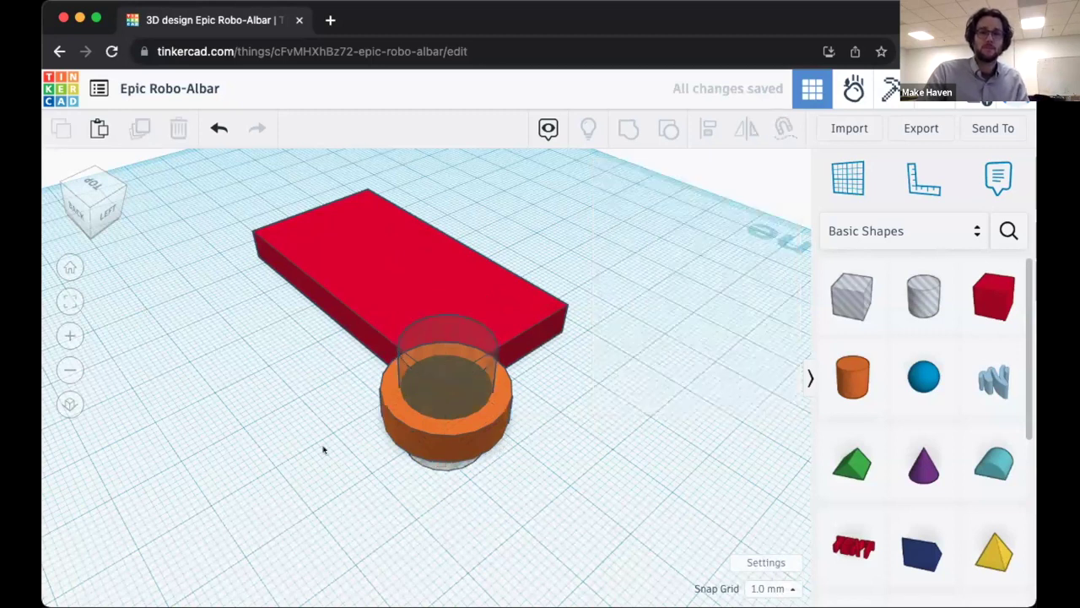
{"action": "left_click", "coordinate": [391, 432]}
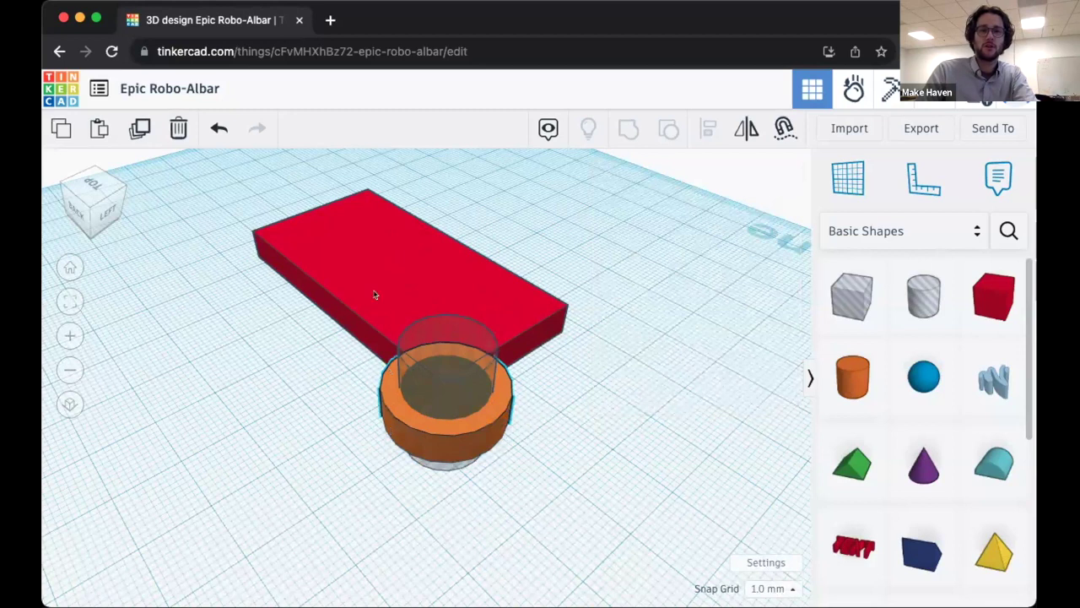
{"action": "left_click", "coordinate": [443, 286], "text": "shift"}
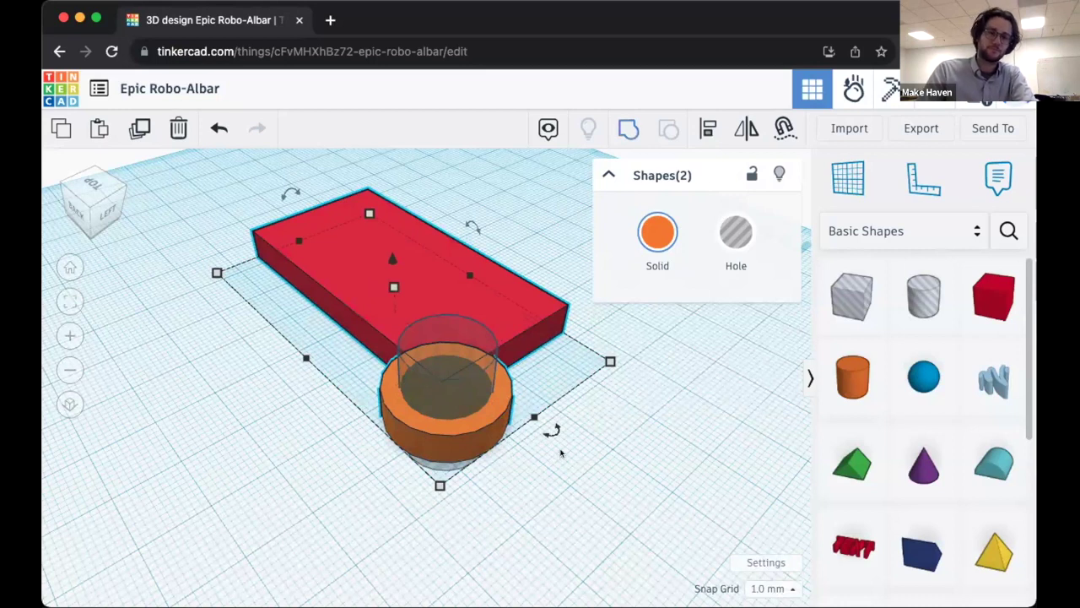
{"action": "key", "text": "ctrl+g"}
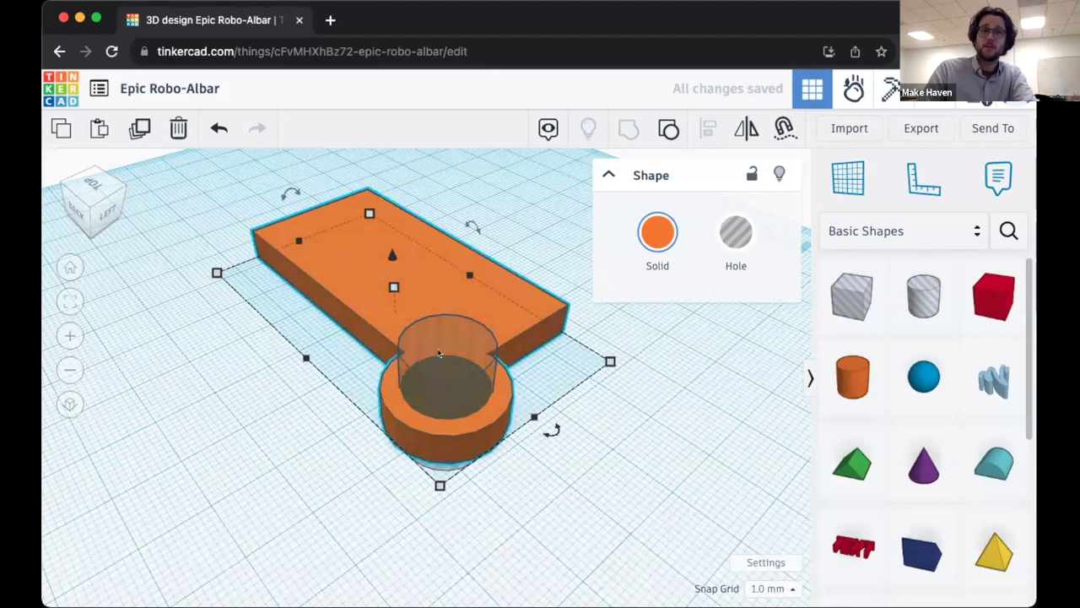
{"action": "left_click_drag", "start_coordinate": [437, 352], "coordinate": [437, 353]}
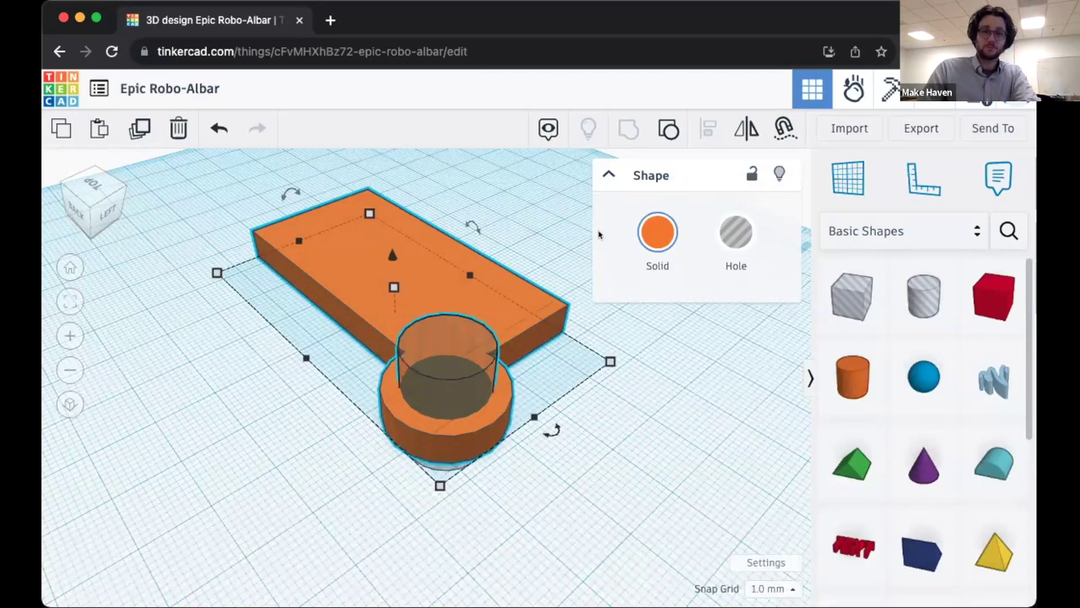
{"action": "key", "text": "ctrl+shift+g"}
{"action": "left_click", "coordinate": [628, 127]}
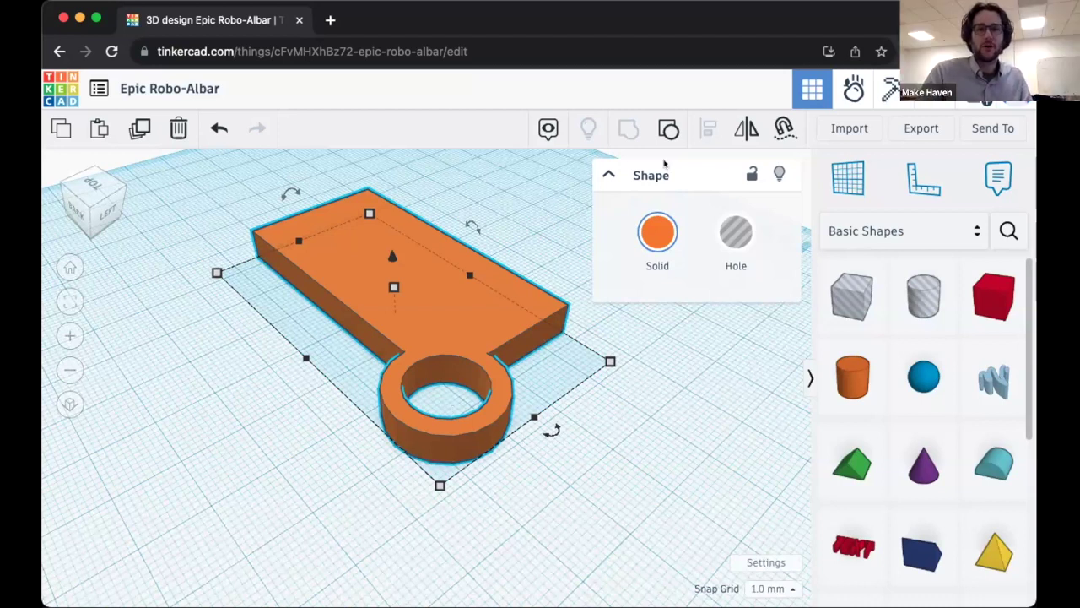
Ungroup the model back into the separate box, disc and hole cylinder, and view them from above.
{"action": "mouse_move", "coordinate": [551, 431]}
{"action": "left_click", "coordinate": [666, 129]}
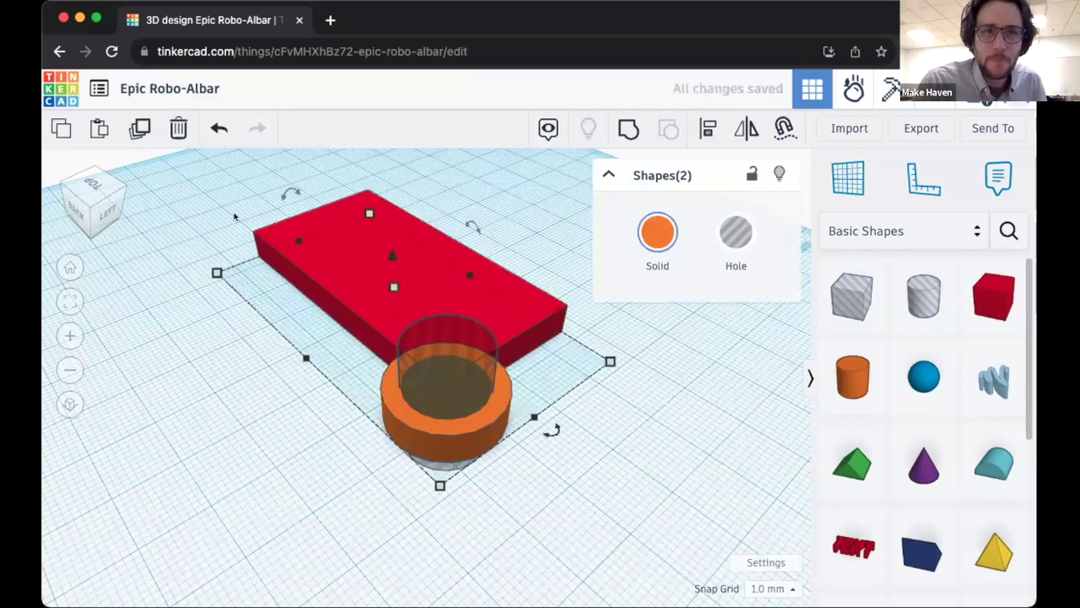
{"action": "left_click", "coordinate": [85, 182]}
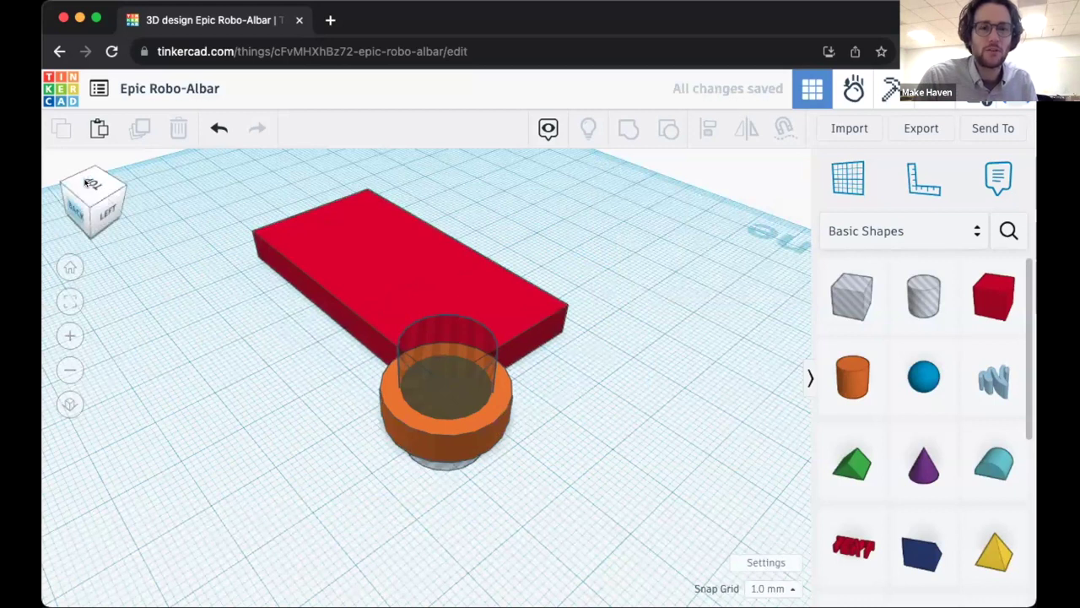
{"action": "left_click", "coordinate": [86, 182]}
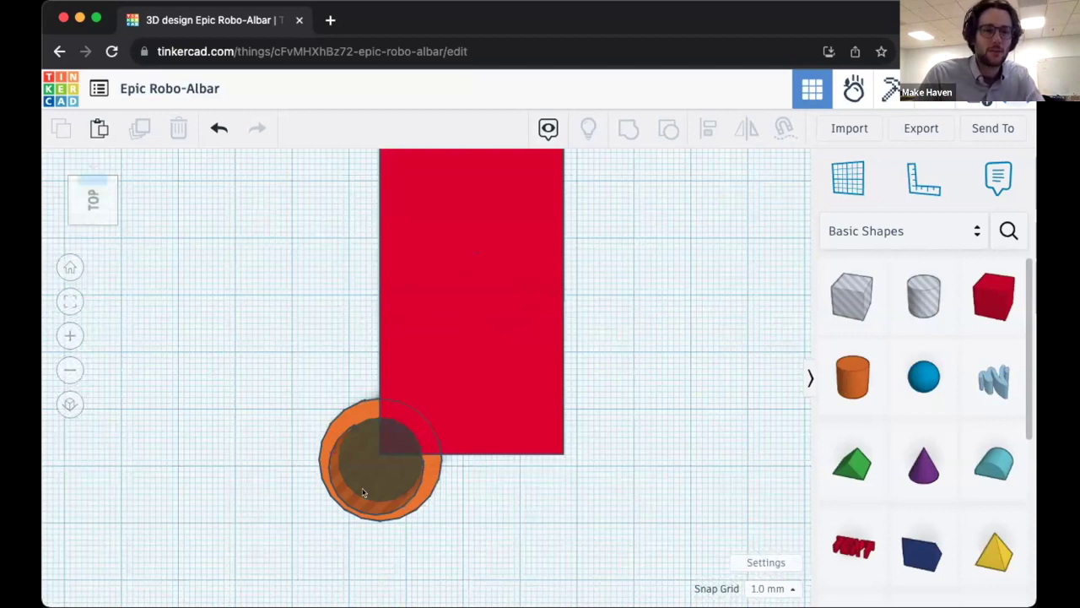
Group only the disc with the 14 mm hole cylinder into a ring, and group that ring with the box.
{"action": "left_click", "coordinate": [358, 413]}
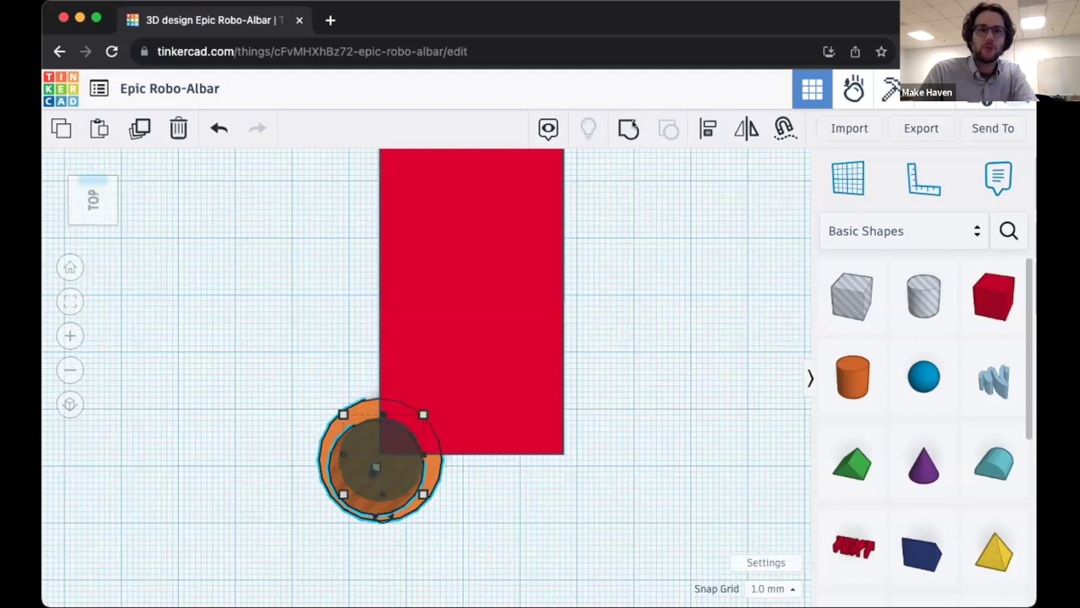
{"action": "left_click", "coordinate": [687, 504]}
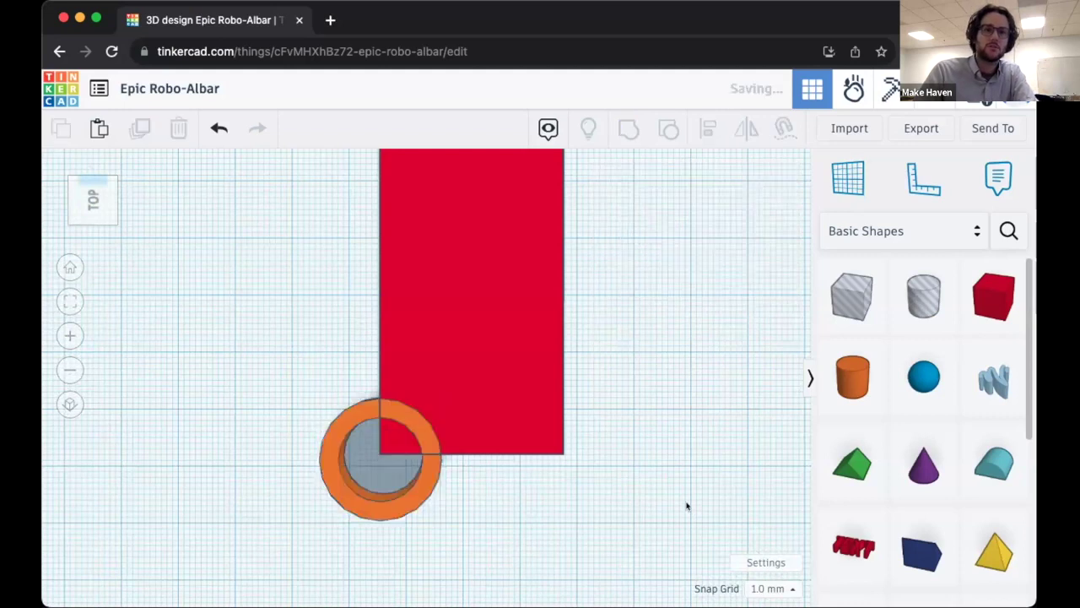
{"action": "left_click", "coordinate": [427, 493]}
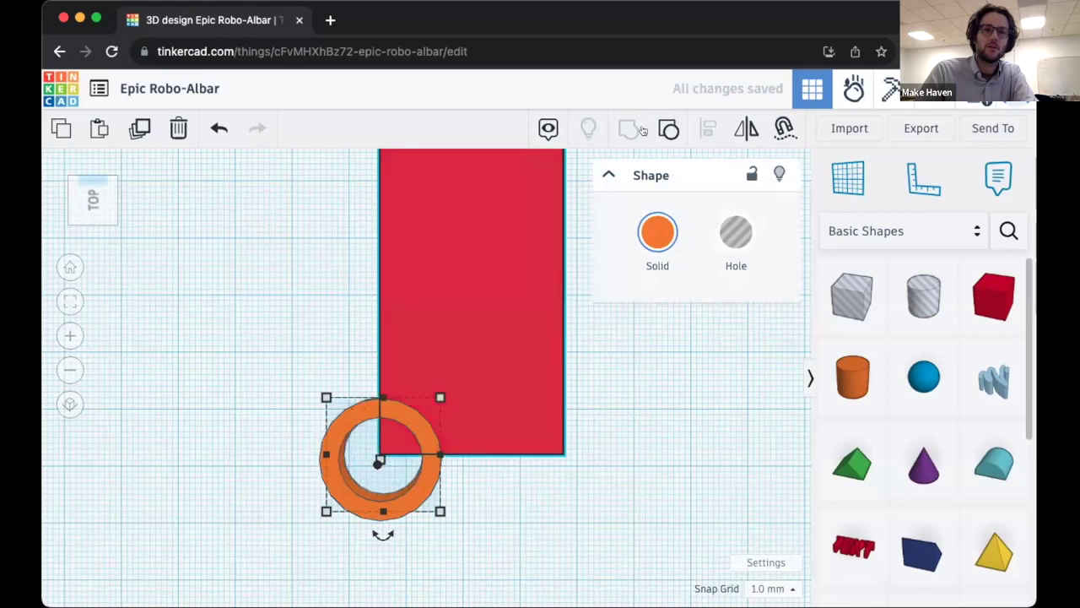
{"action": "key", "text": "super+a"}
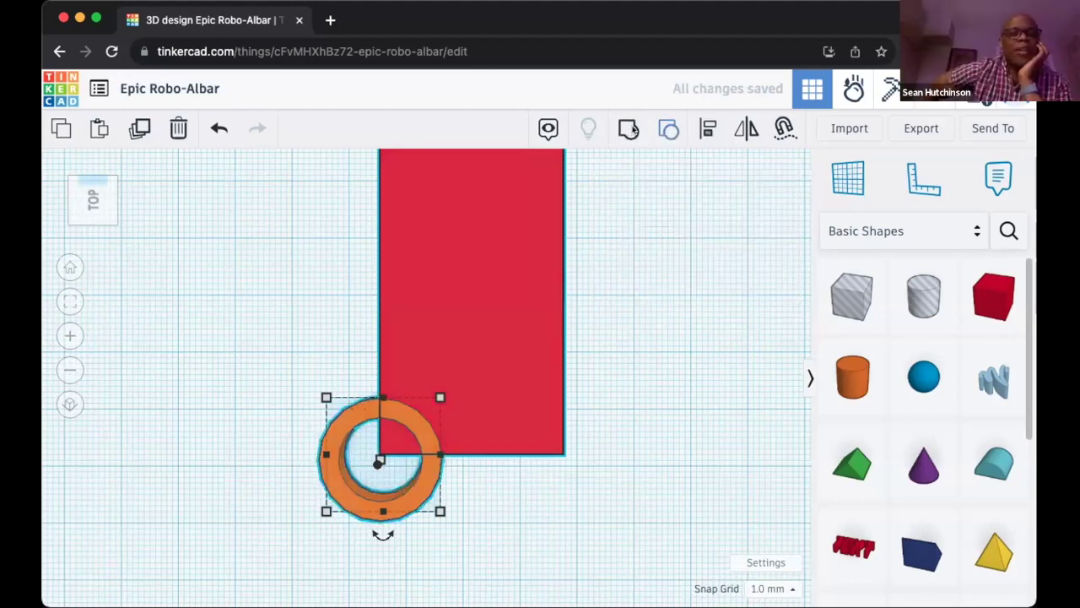
{"action": "left_click", "coordinate": [631, 129]}
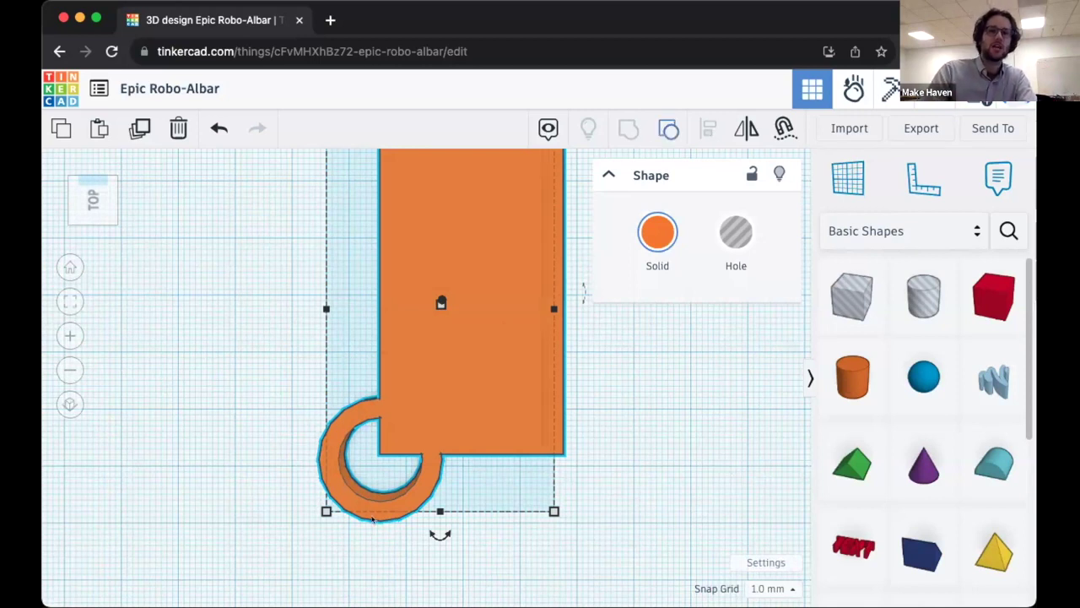
Ungroup the ring from the box, and separate the ring back into the disc and the hole cylinder.
{"action": "key", "text": "ctrl+shift+g"}
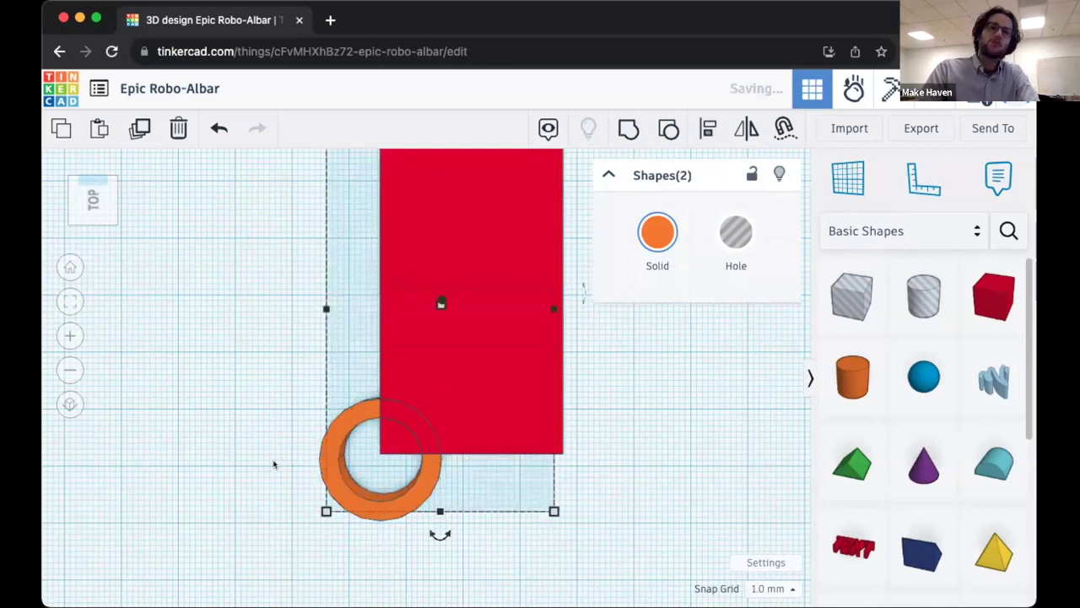
{"action": "left_click", "coordinate": [337, 495]}
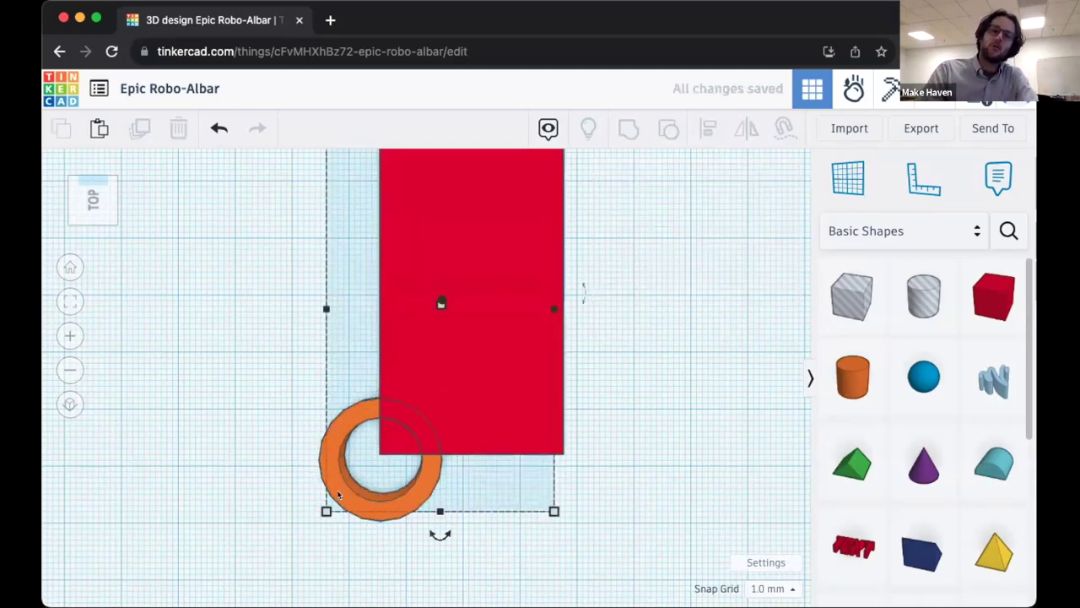
{"action": "left_click", "coordinate": [339, 495]}
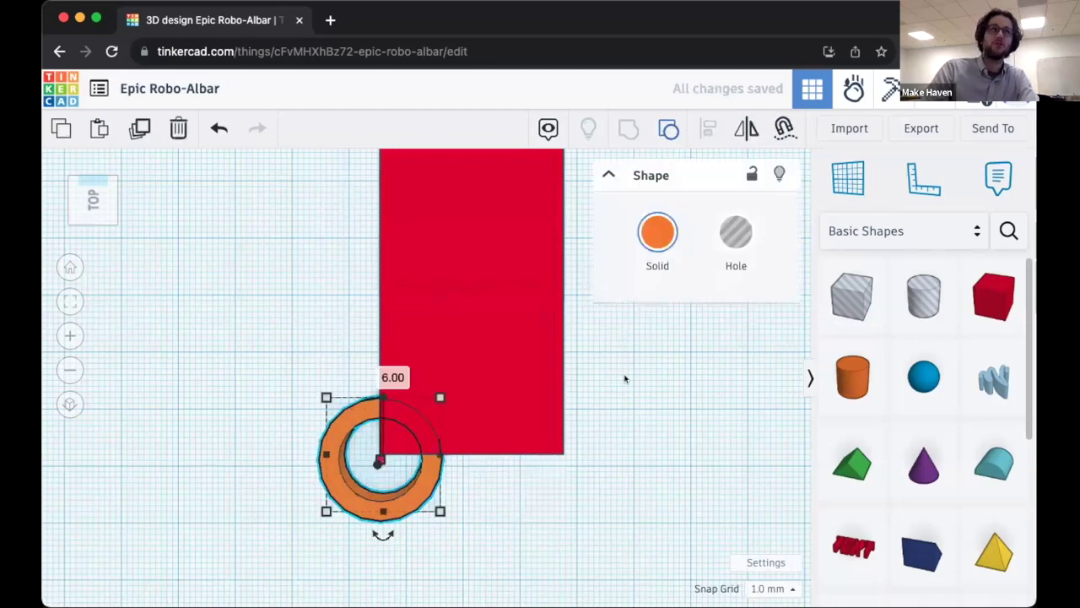
{"action": "key", "text": "Delete"}
{"action": "key", "text": "ctrl+z"}
{"action": "key", "text": "ctrl+z"}
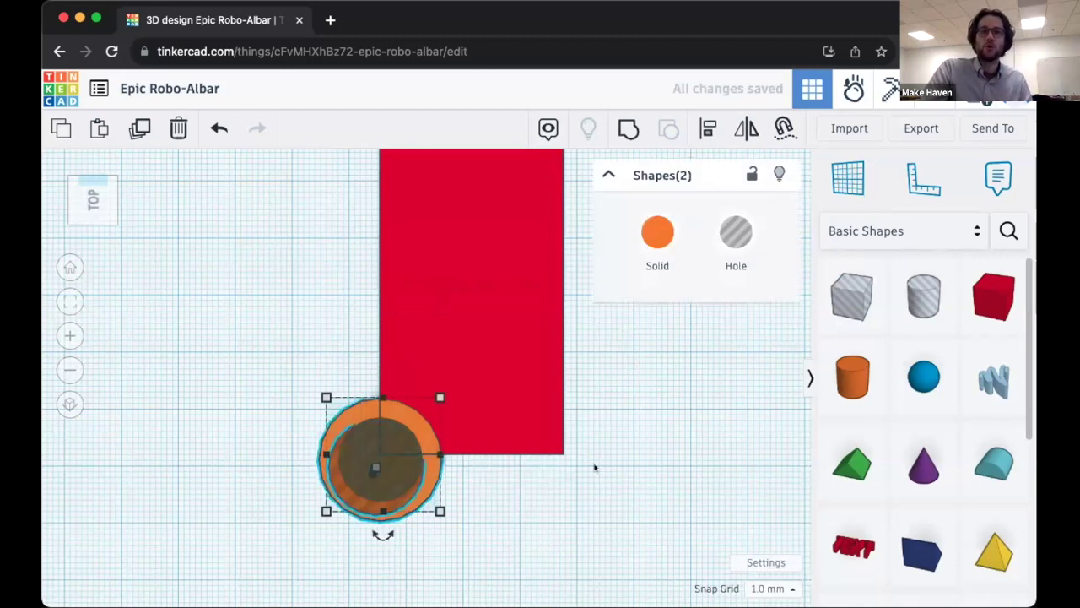
Select the corner disc and the box without the hole cylinder, and group them into one solid.
{"action": "left_click", "coordinate": [373, 155]}
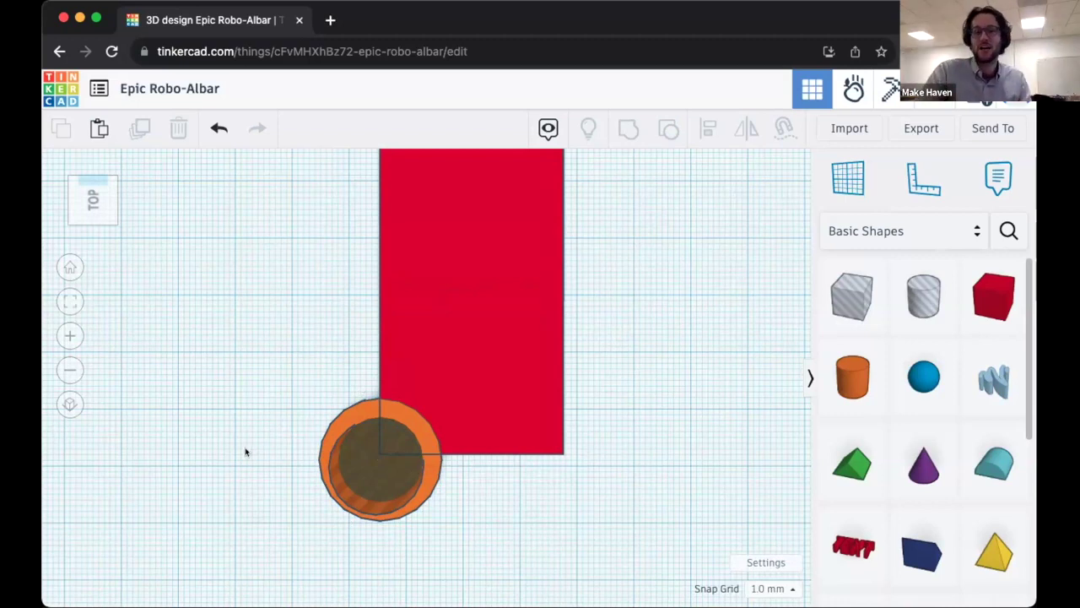
{"action": "left_click", "coordinate": [431, 471]}
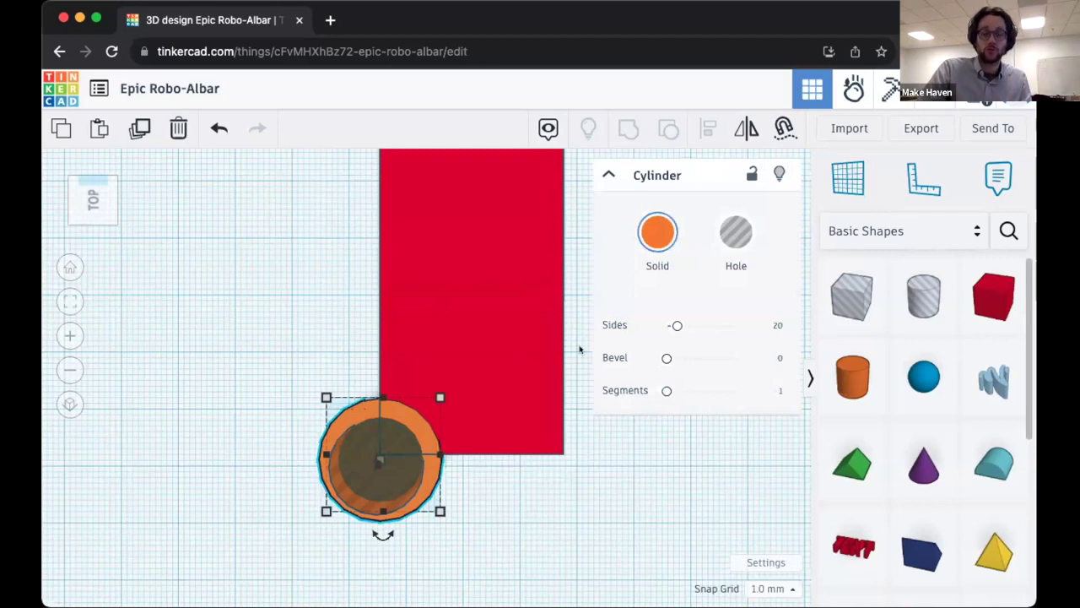
{"action": "left_click", "coordinate": [534, 403], "text": "shift"}
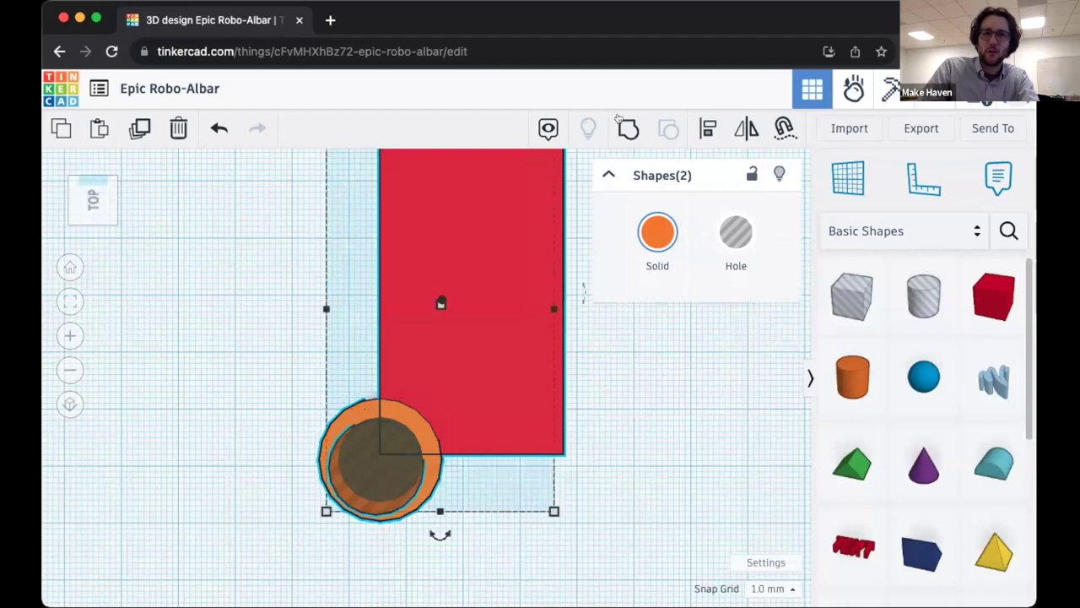
{"action": "key", "text": "super+g"}
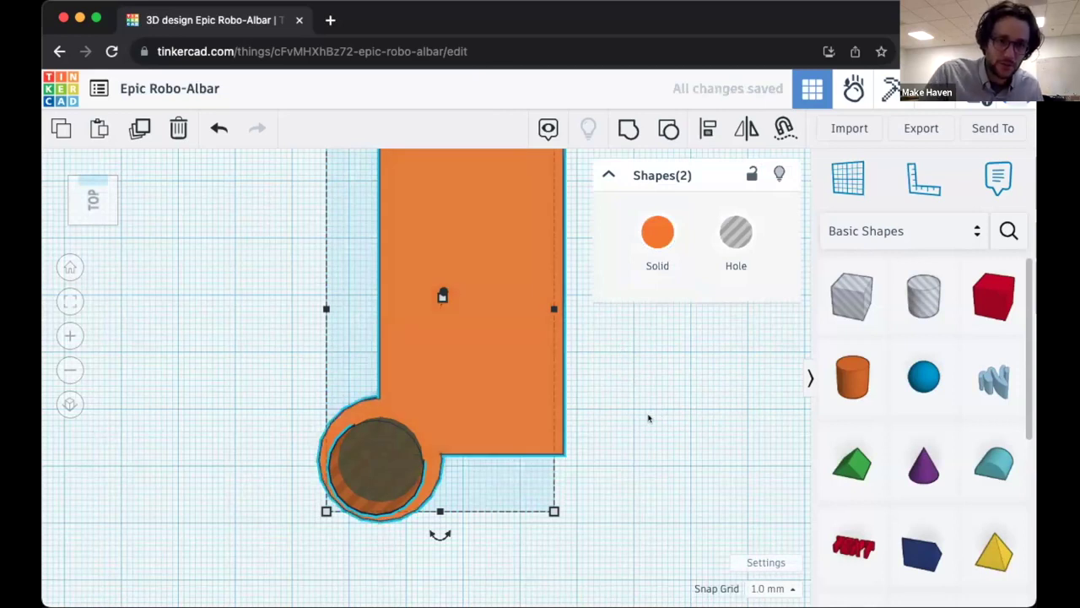
Group the merged box and disc with the 14 mm hole cylinder to cut the opening through the corner.
{"action": "left_click", "coordinate": [593, 445]}
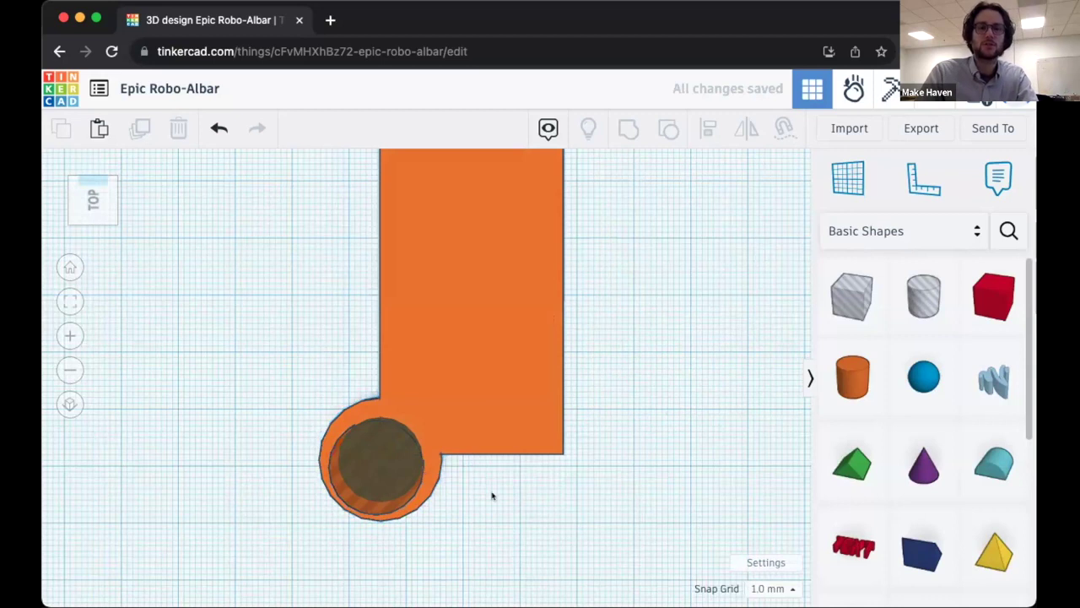
{"action": "left_click", "coordinate": [440, 241]}
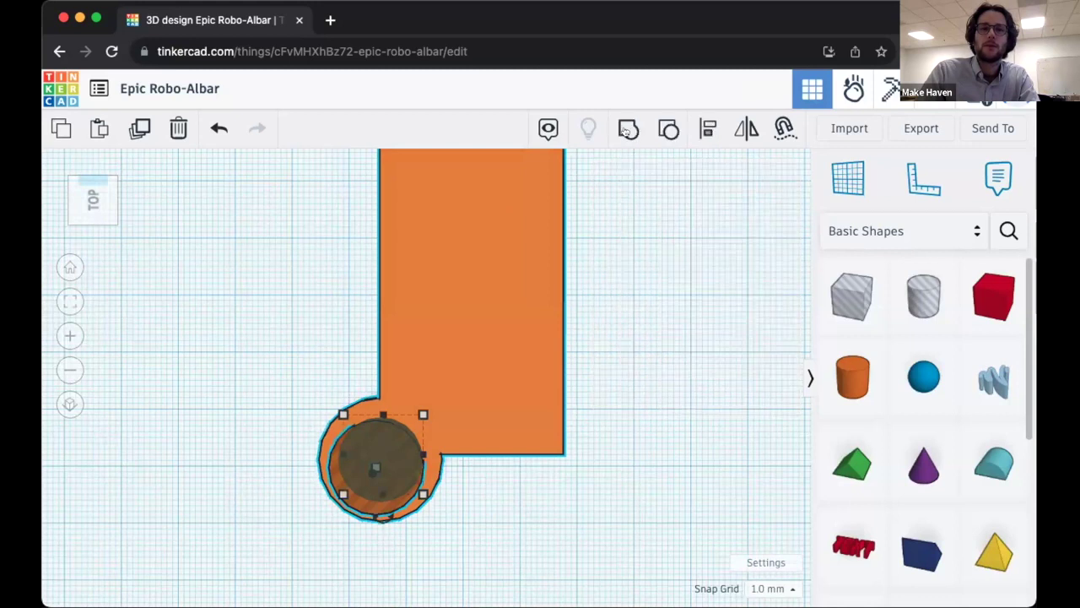
{"action": "left_click", "coordinate": [626, 129]}
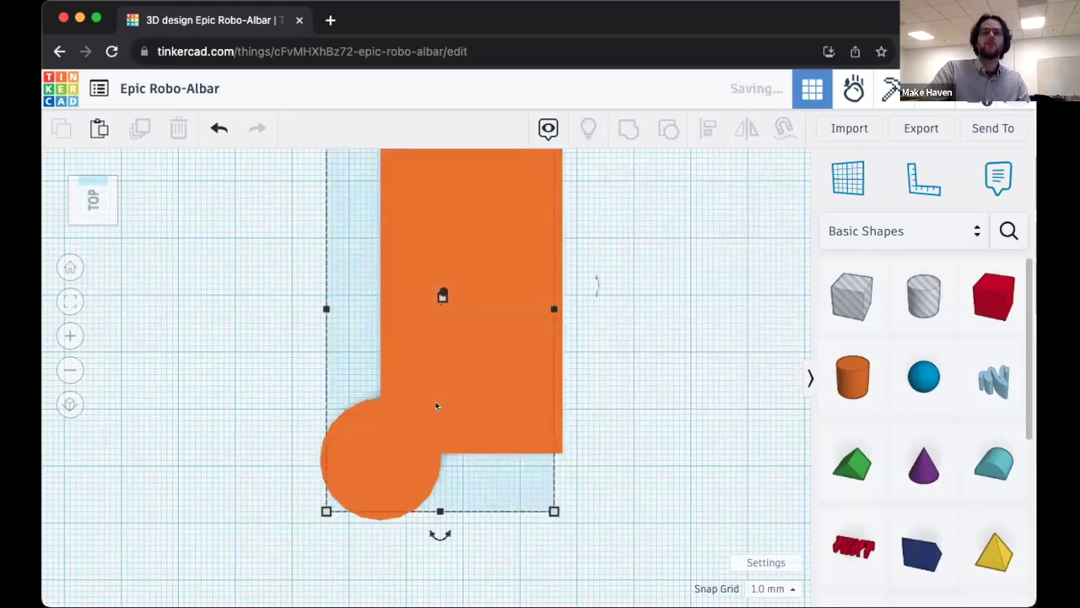
{"action": "left_click", "coordinate": [450, 428]}
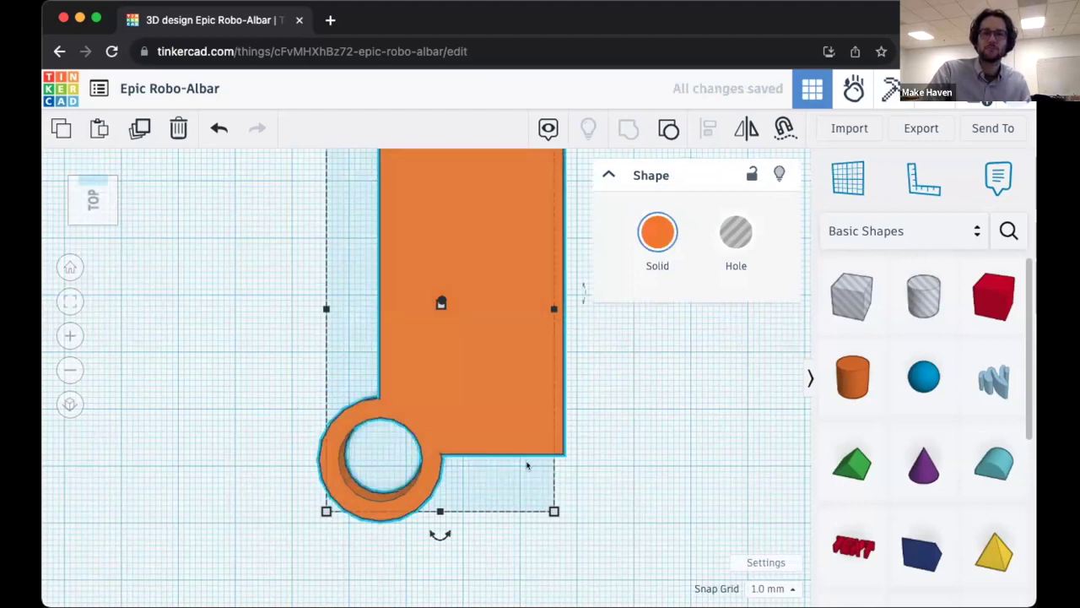
Examine the pierced corner and the whole grouped plate from above, from below and from the front.
{"action": "scroll", "coordinate": [526, 465], "scroll_direction": "up", "scroll_amount": 1}
{"action": "scroll", "coordinate": [526, 465], "scroll_direction": "up", "scroll_amount": 1}
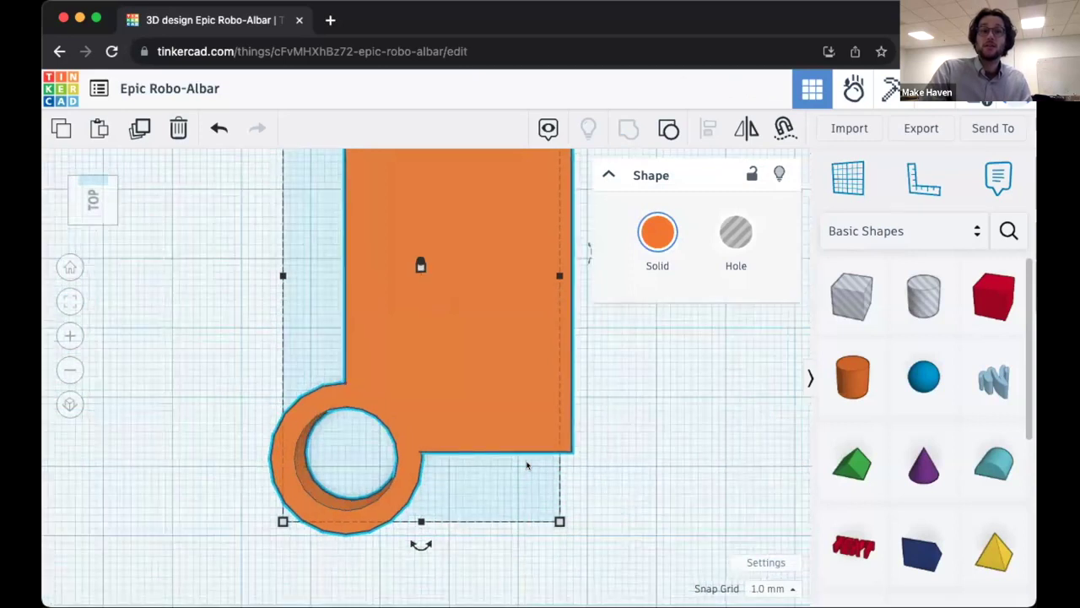
{"action": "scroll", "coordinate": [527, 465], "scroll_direction": "down", "scroll_amount": 1}
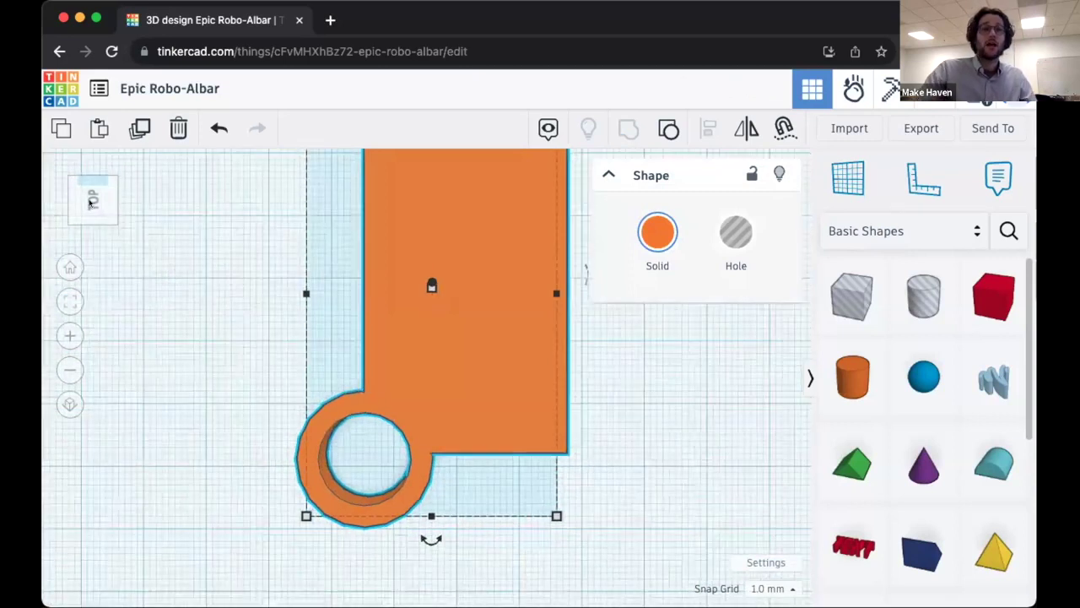
{"action": "left_click", "coordinate": [89, 203]}
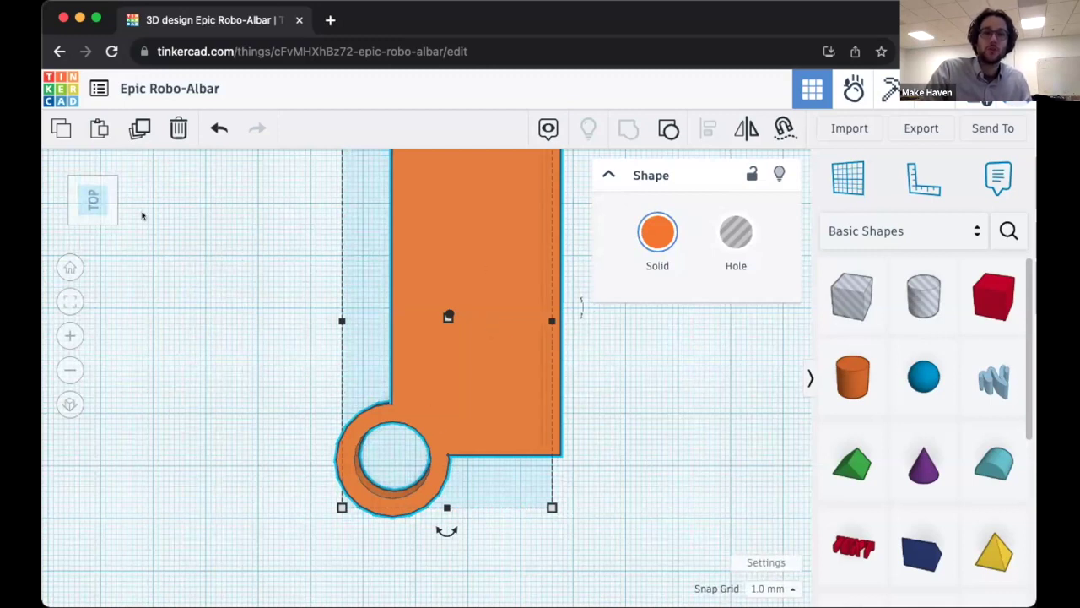
{"action": "left_click", "coordinate": [88, 203]}
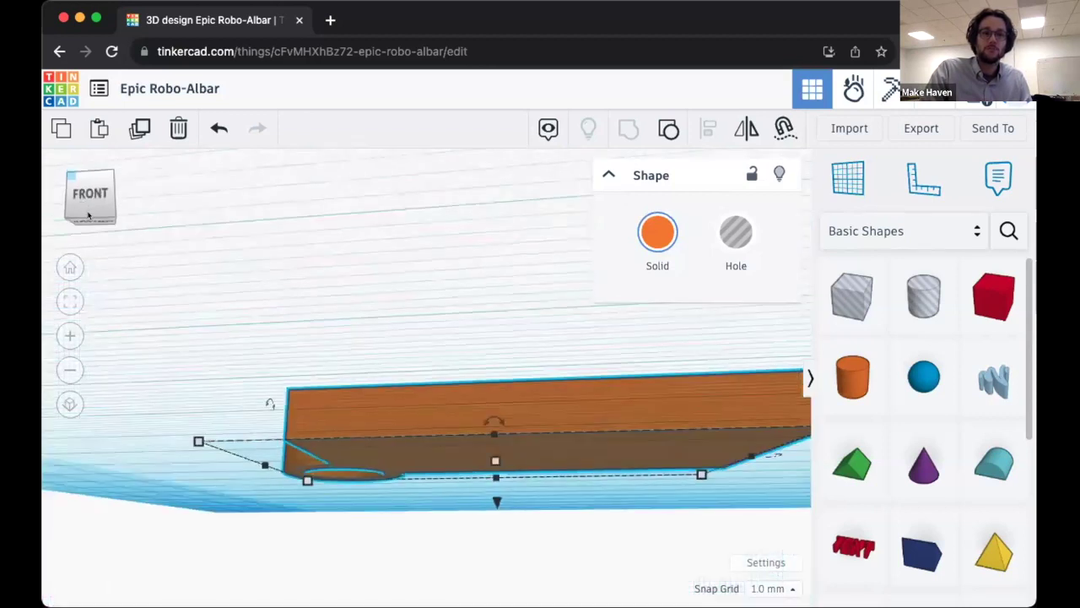
{"action": "left_click", "coordinate": [88, 211]}
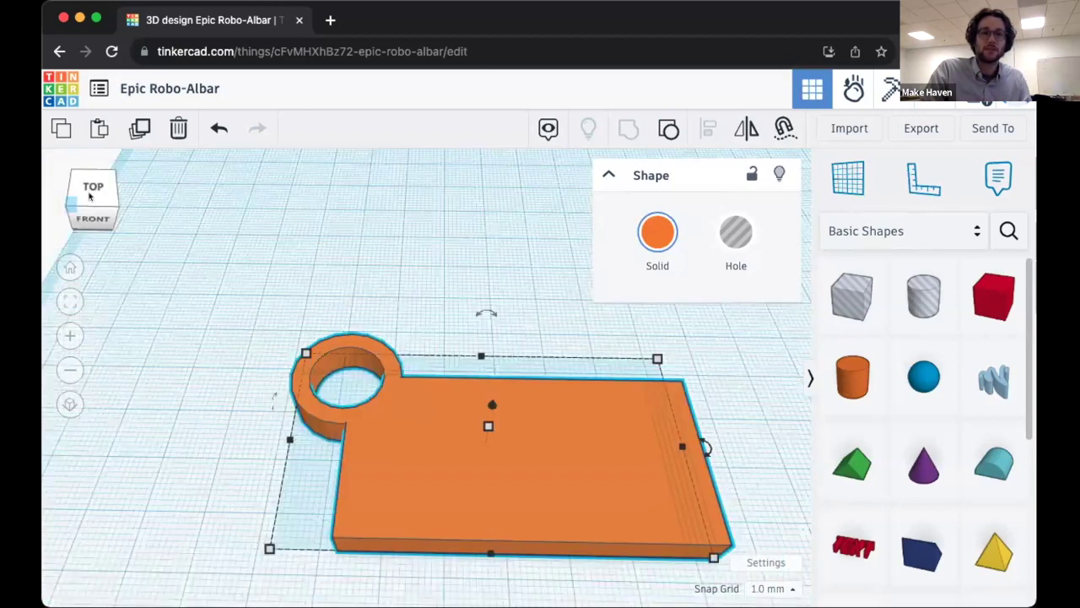
{"action": "left_click", "coordinate": [91, 194]}
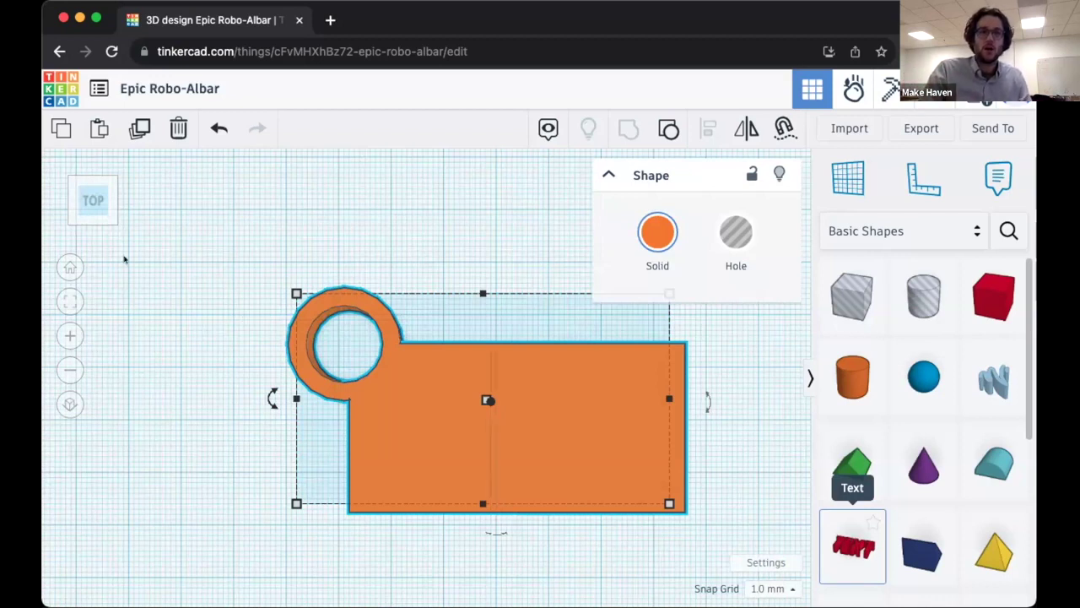
{"action": "left_click", "coordinate": [97, 211]}
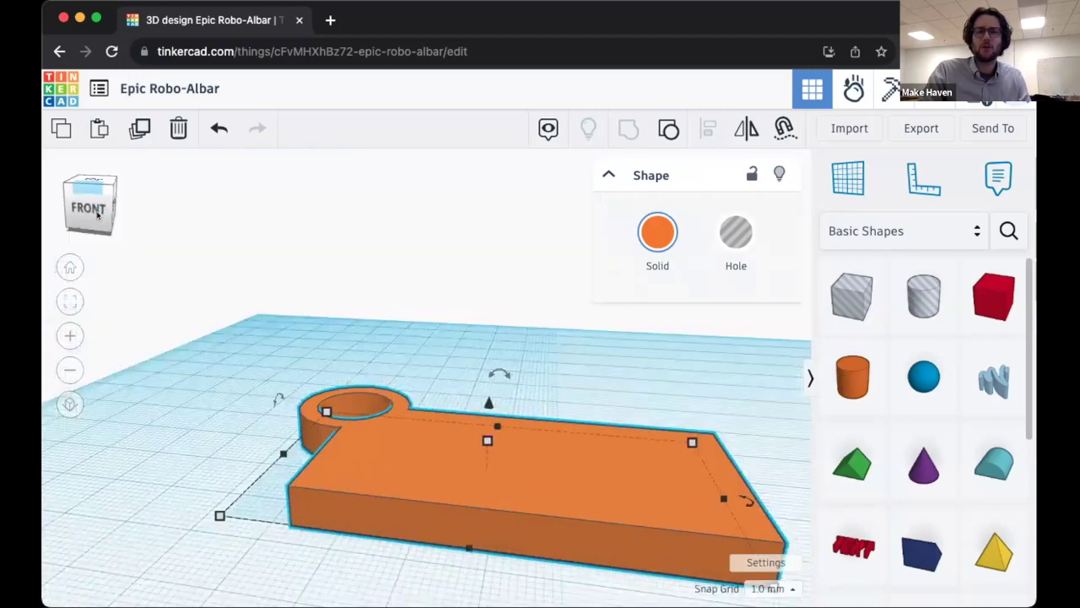
{"action": "left_click", "coordinate": [97, 214]}
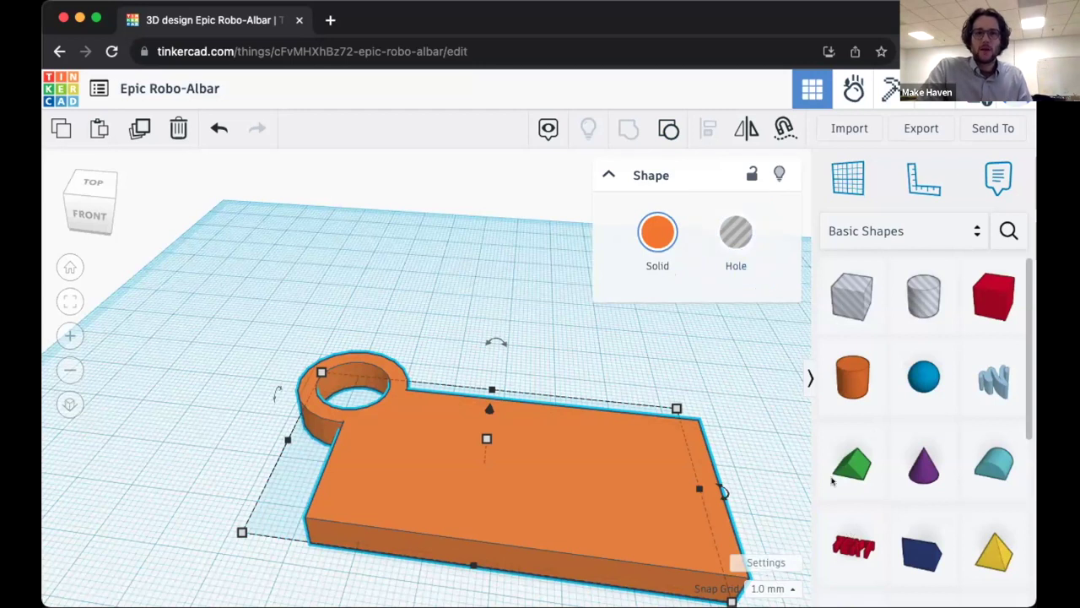
{"action": "left_click", "coordinate": [784, 455]}
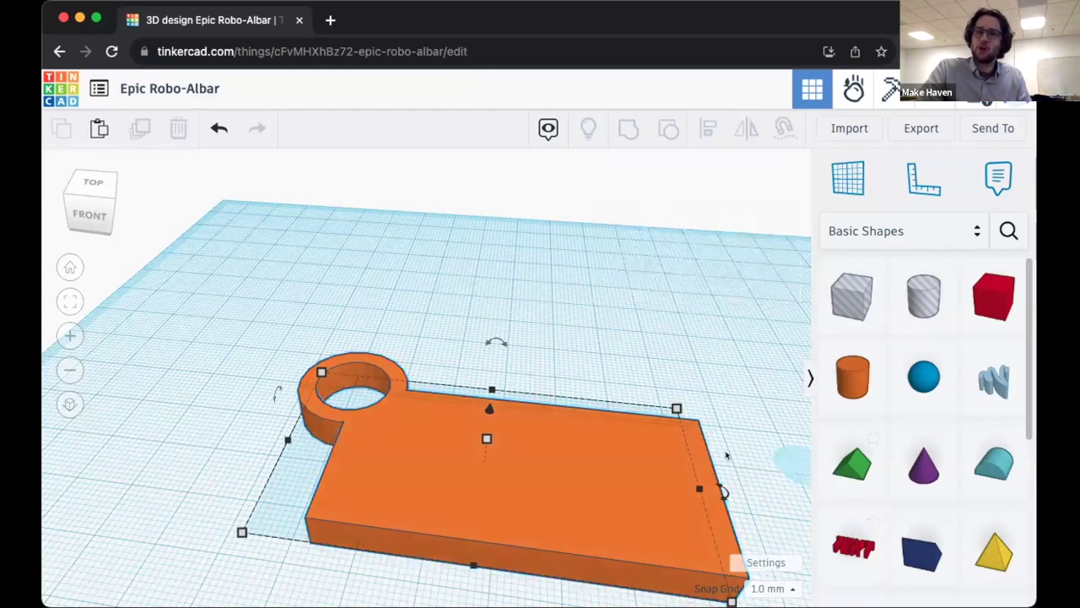